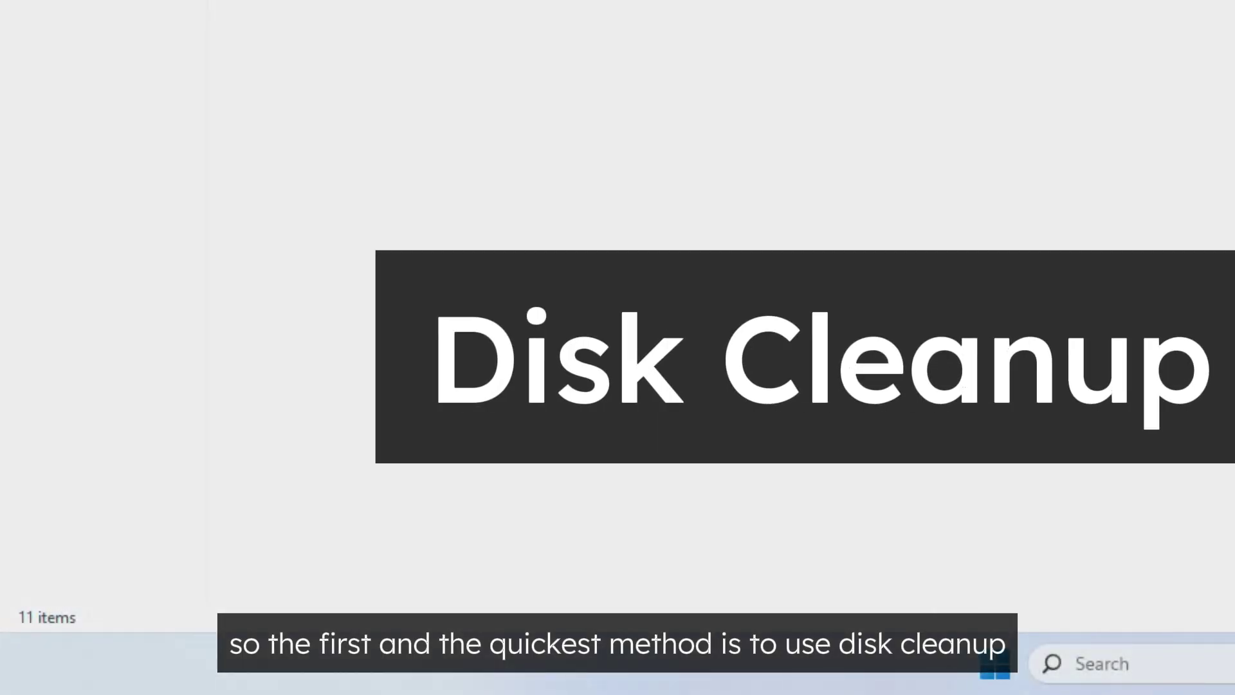
Step: Run cleanmgr and scan drive (C:) with Disk Cleanup
{"action": "key", "text": "super+r"}
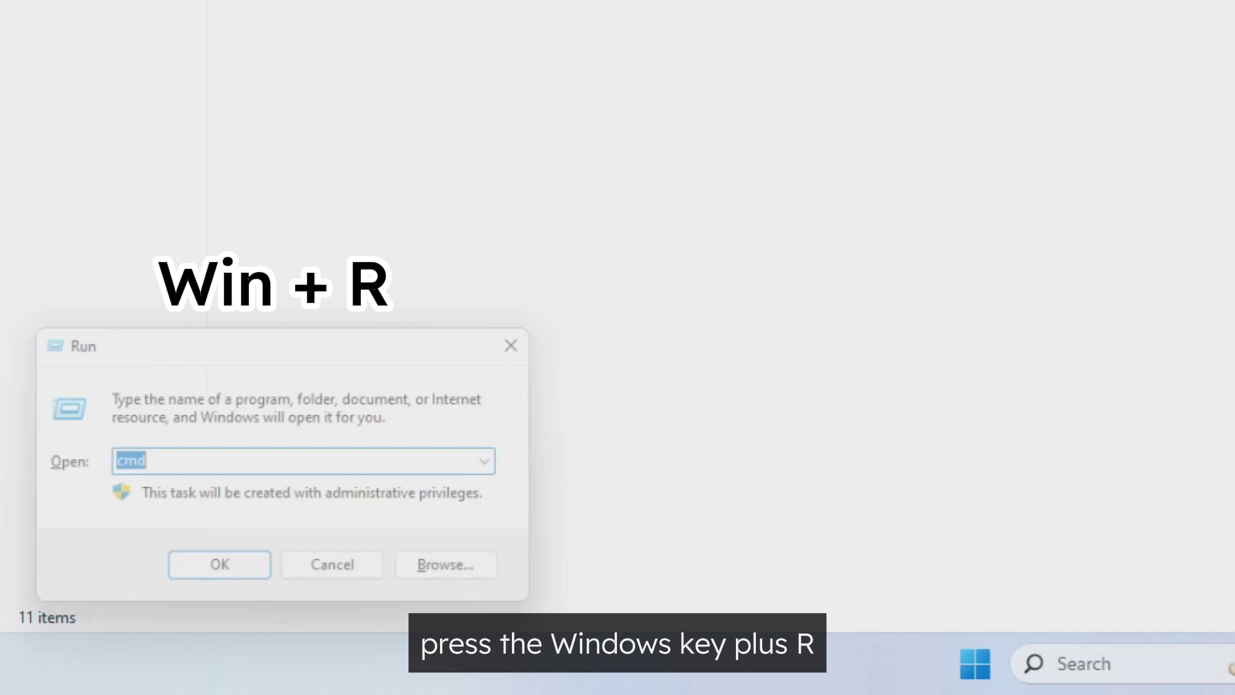
{"action": "type", "text": "cleanmgr"}
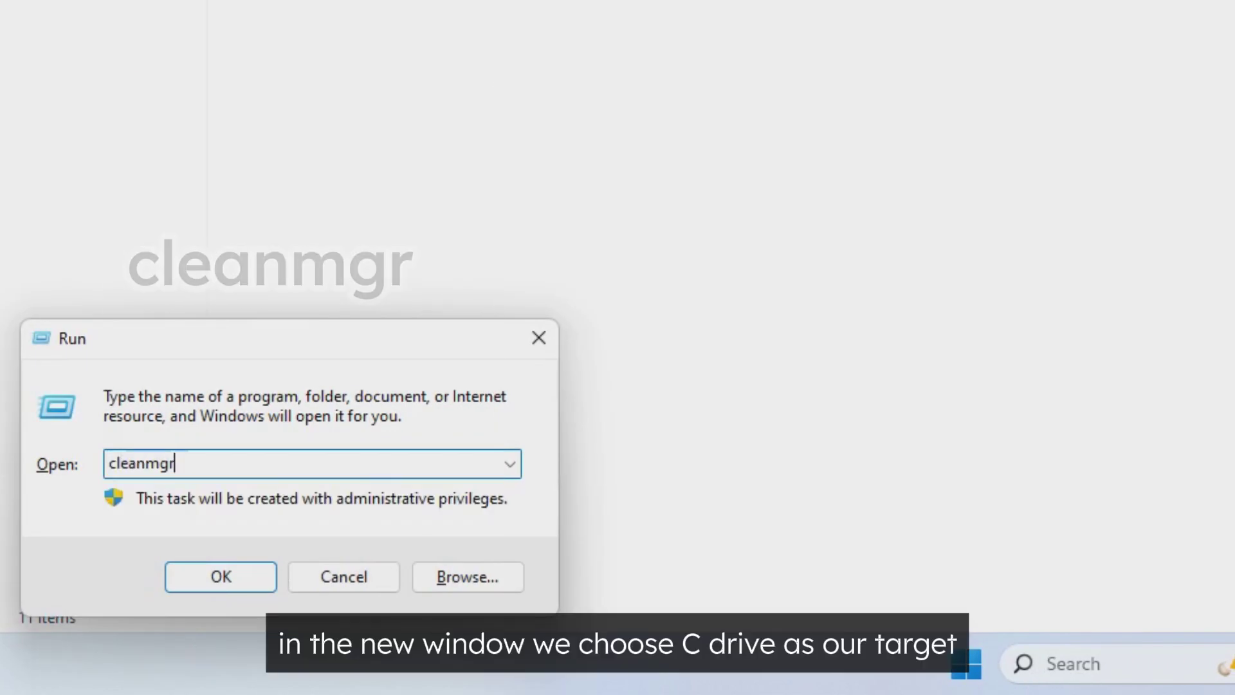
{"action": "key", "text": "Return"}
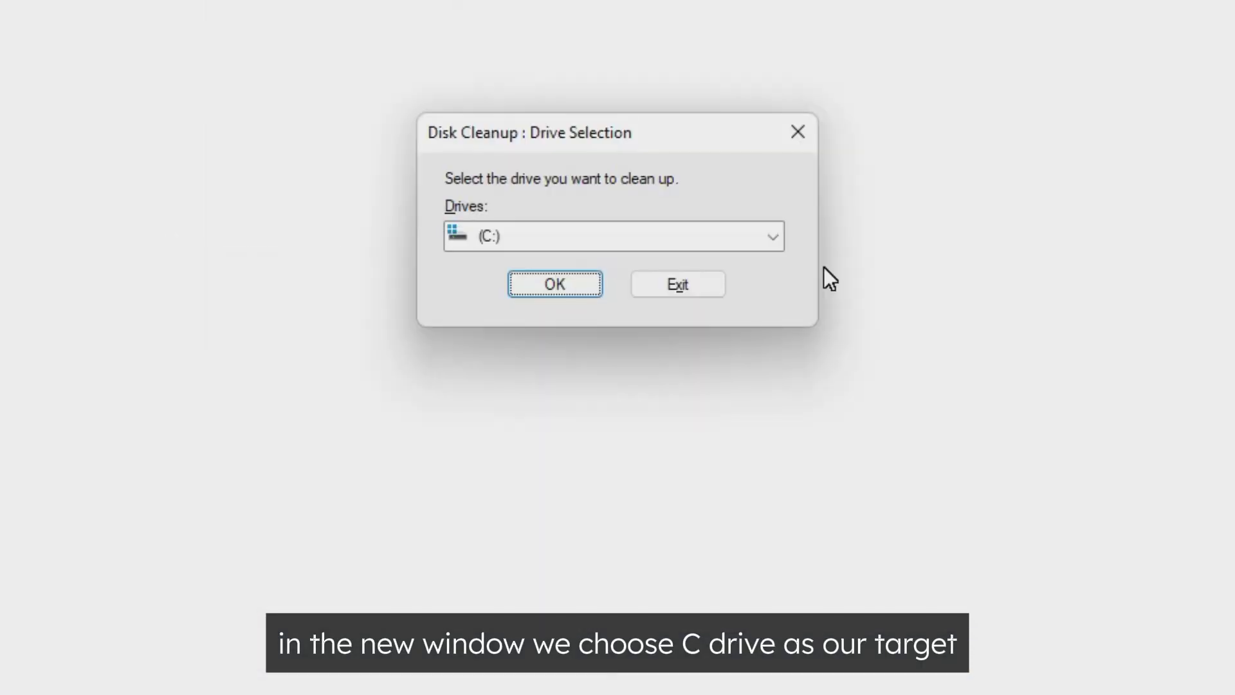
{"action": "left_click", "coordinate": [741, 232]}
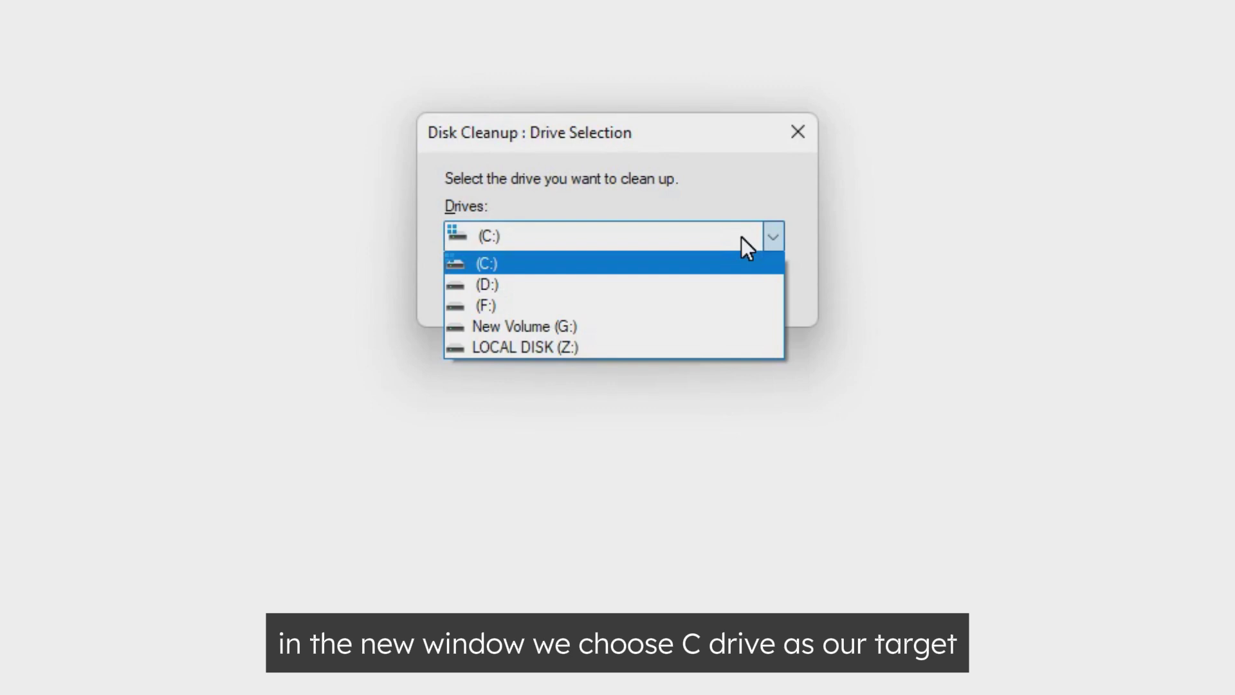
{"action": "left_click", "coordinate": [732, 260]}
{"action": "left_click", "coordinate": [552, 285]}
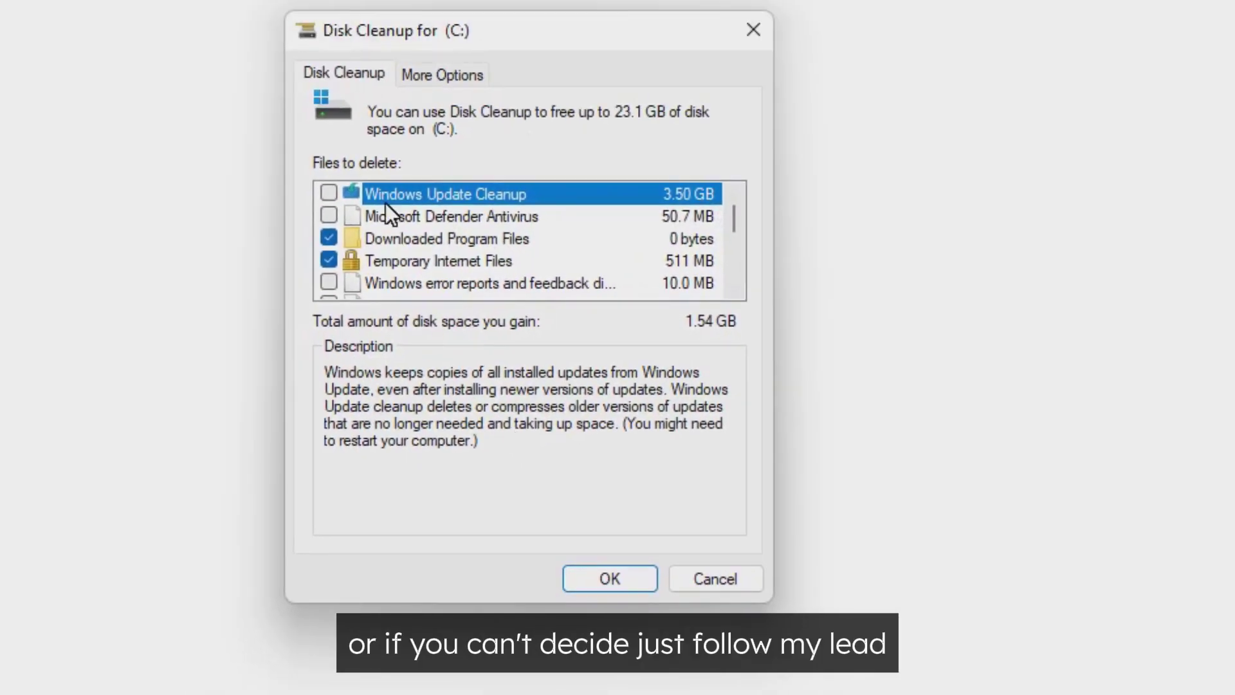
Step: Delete Windows Update Cleanup, Delivery Optimization Files and Temporary Windows installation files
{"action": "left_click", "coordinate": [326, 193]}
{"action": "scroll", "coordinate": [413, 211], "scroll_direction": "down", "scroll_amount": 1}
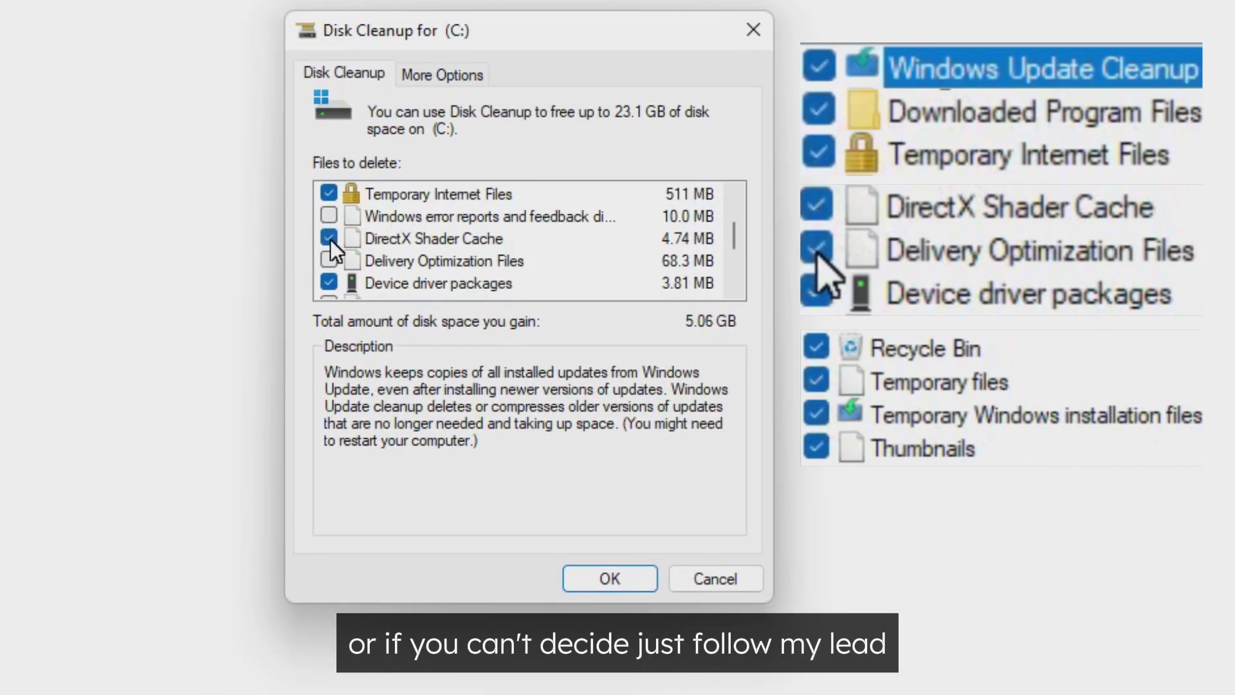
{"action": "left_click", "coordinate": [329, 260]}
{"action": "scroll", "coordinate": [344, 215], "scroll_direction": "down", "scroll_amount": 2}
{"action": "left_click", "coordinate": [329, 259]}
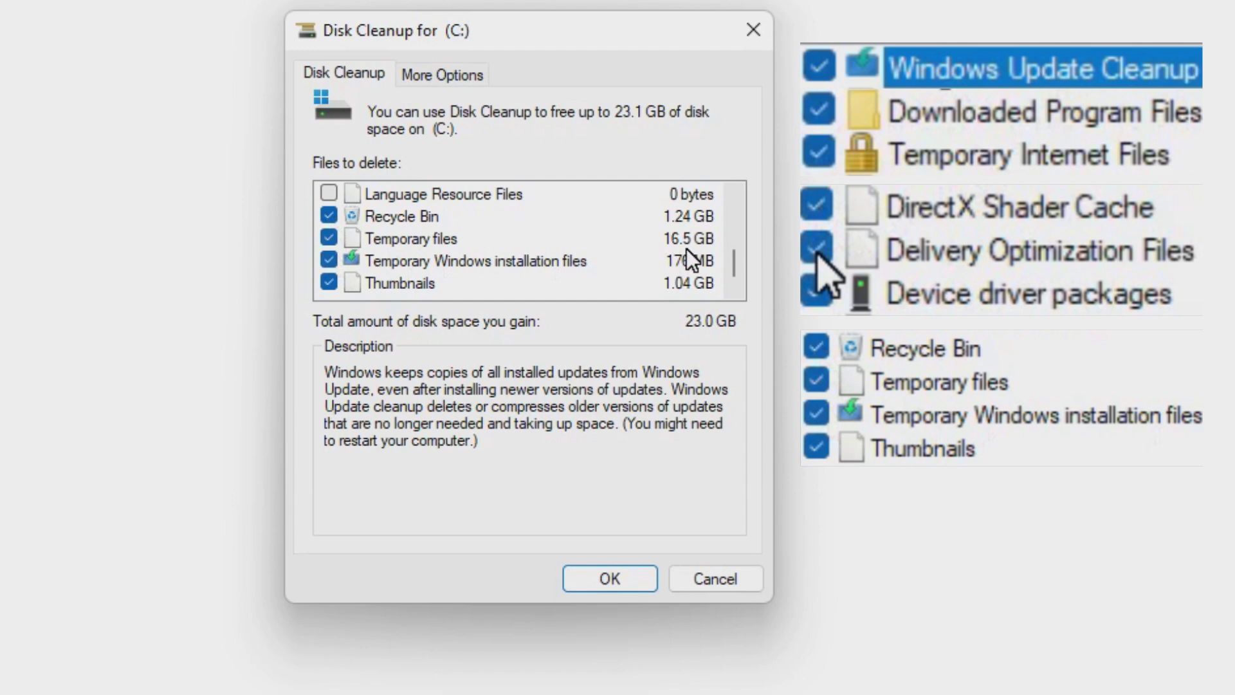
{"action": "left_click", "coordinate": [620, 574]}
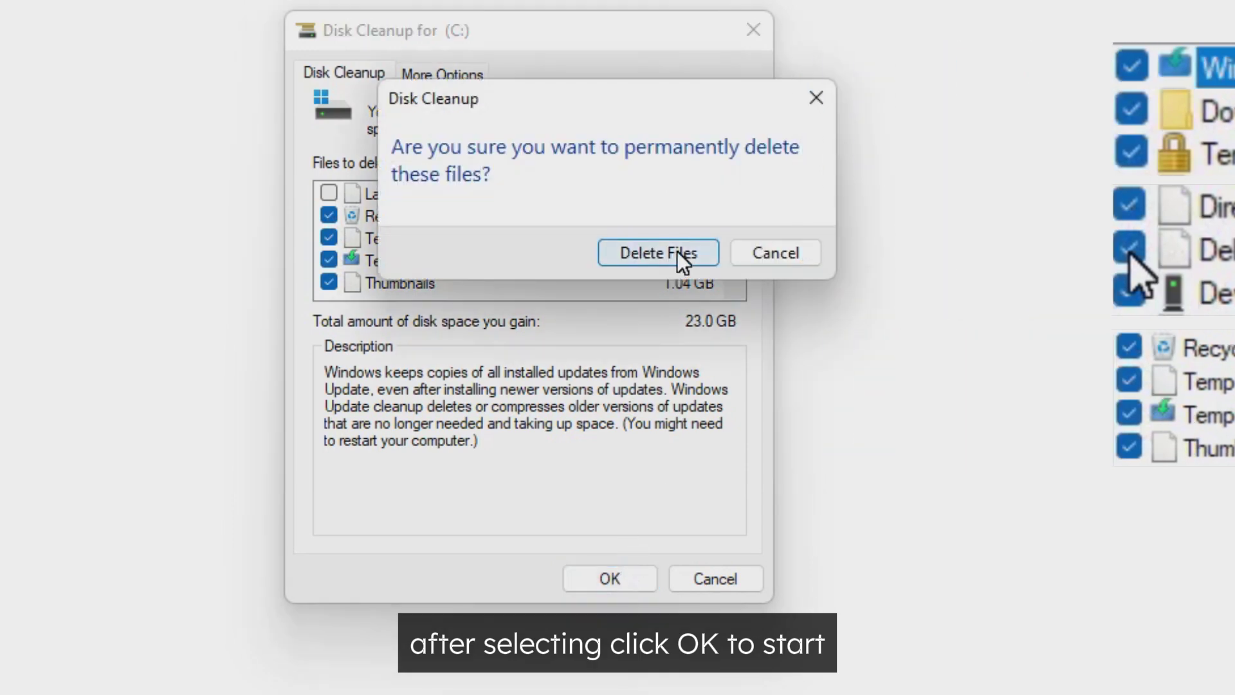
{"action": "left_click", "coordinate": [676, 253]}
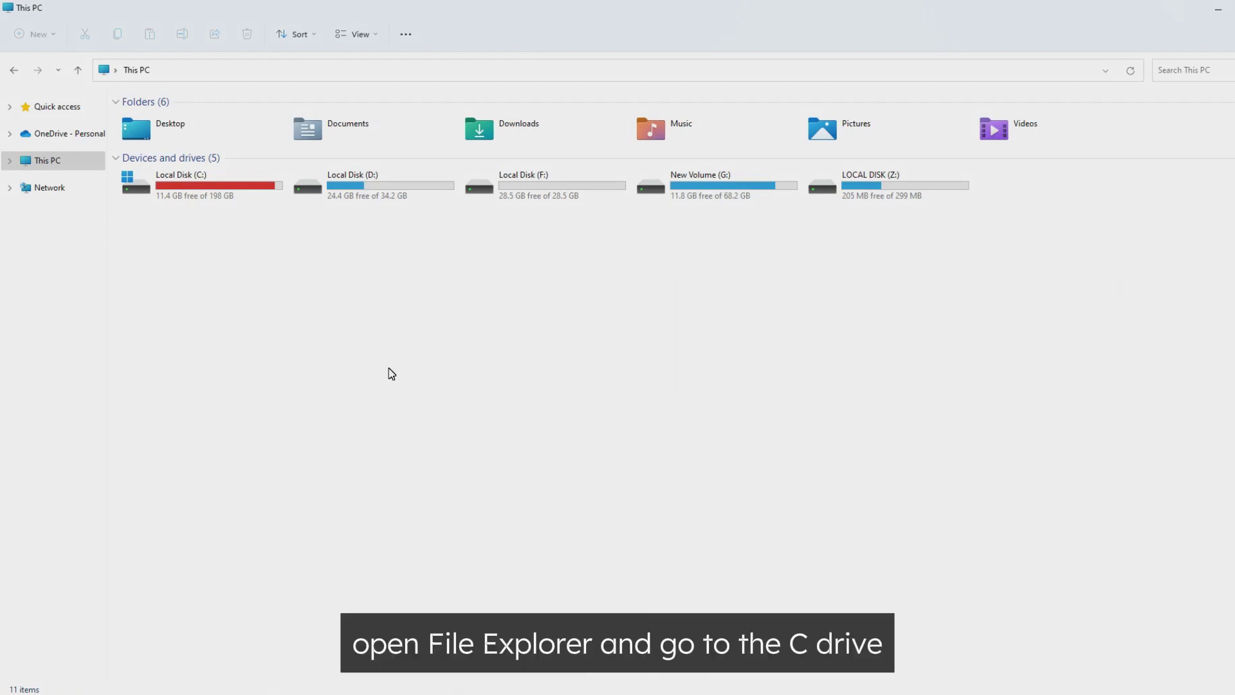
Step: Select the seven gigantic (over 4 GB) files on C:, then all 13 items in Downloads
{"action": "double_click", "coordinate": [237, 196]}
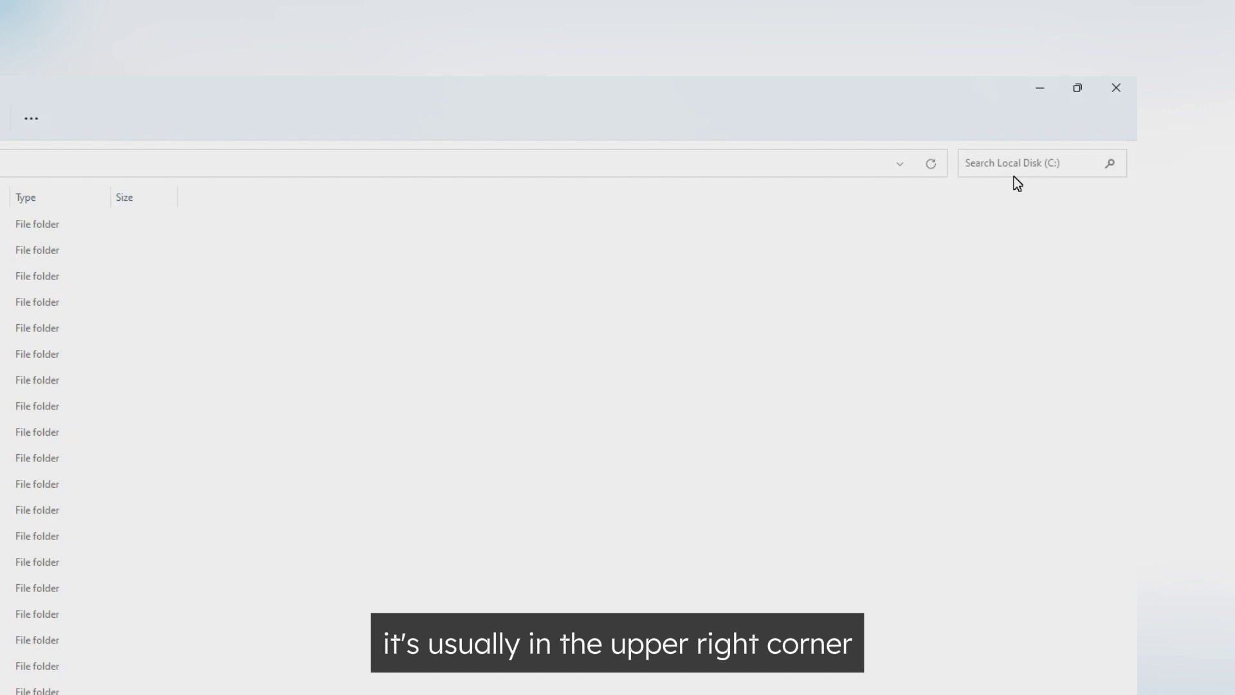
{"action": "left_click", "coordinate": [1016, 170]}
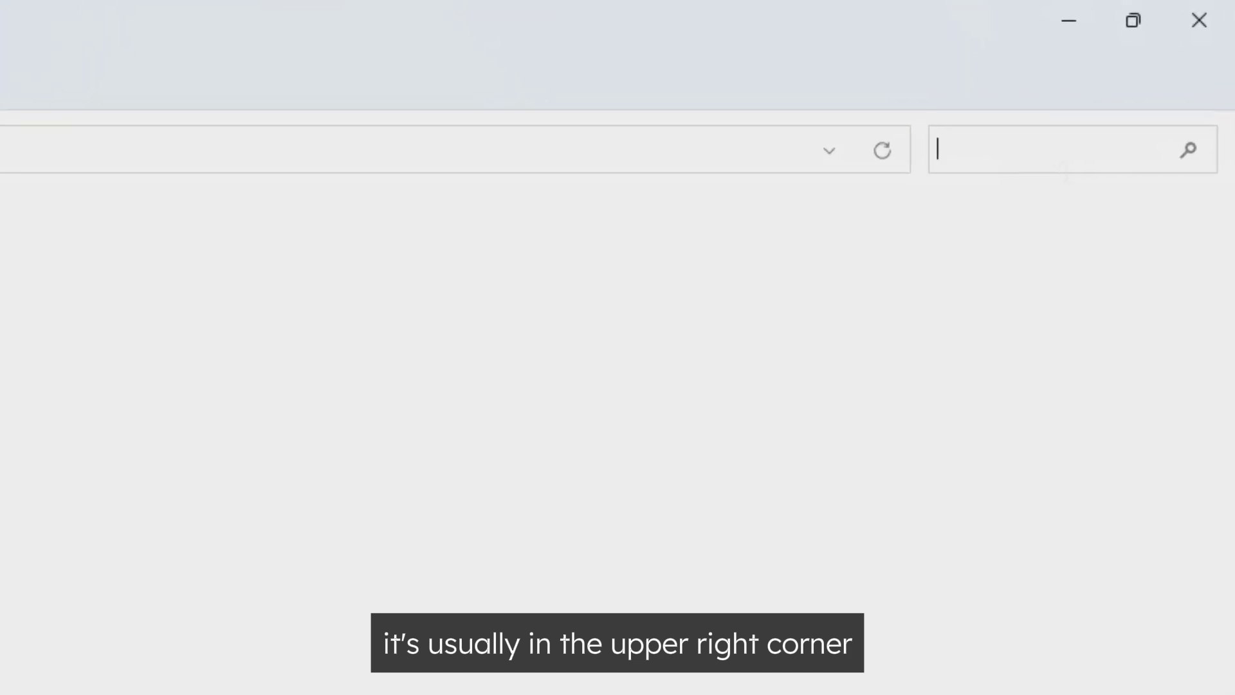
{"action": "type", "text": "size:gigantic"}
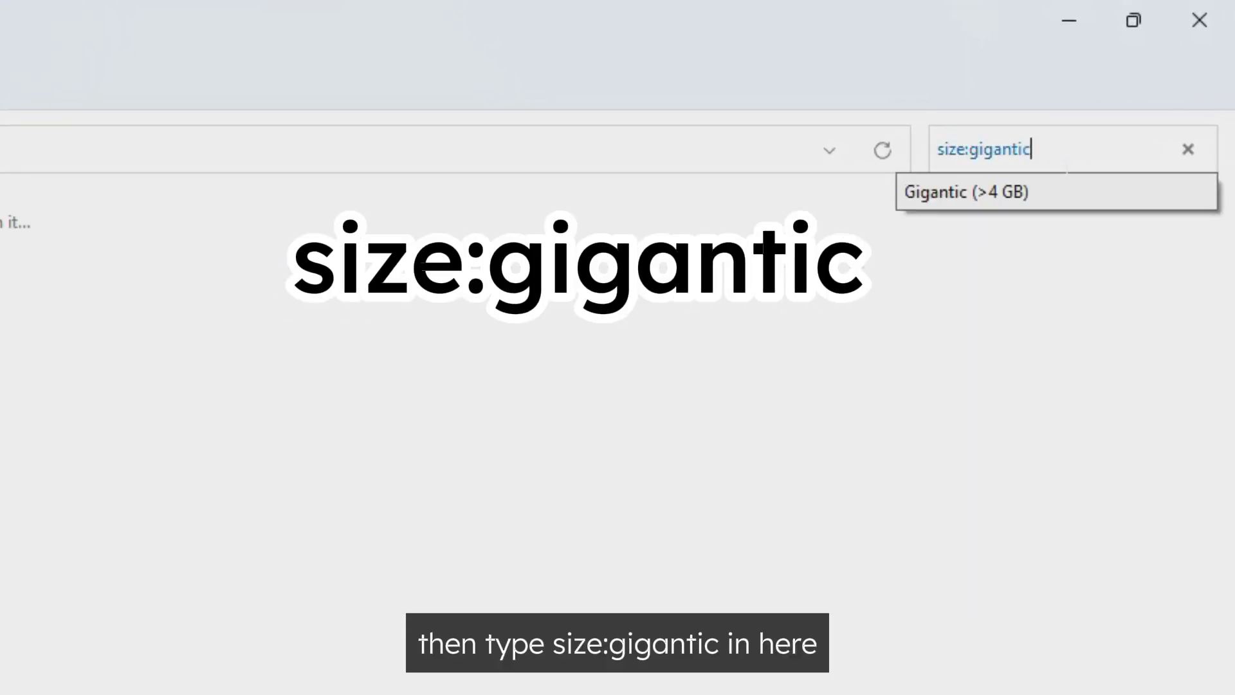
{"action": "left_click", "coordinate": [1055, 192]}
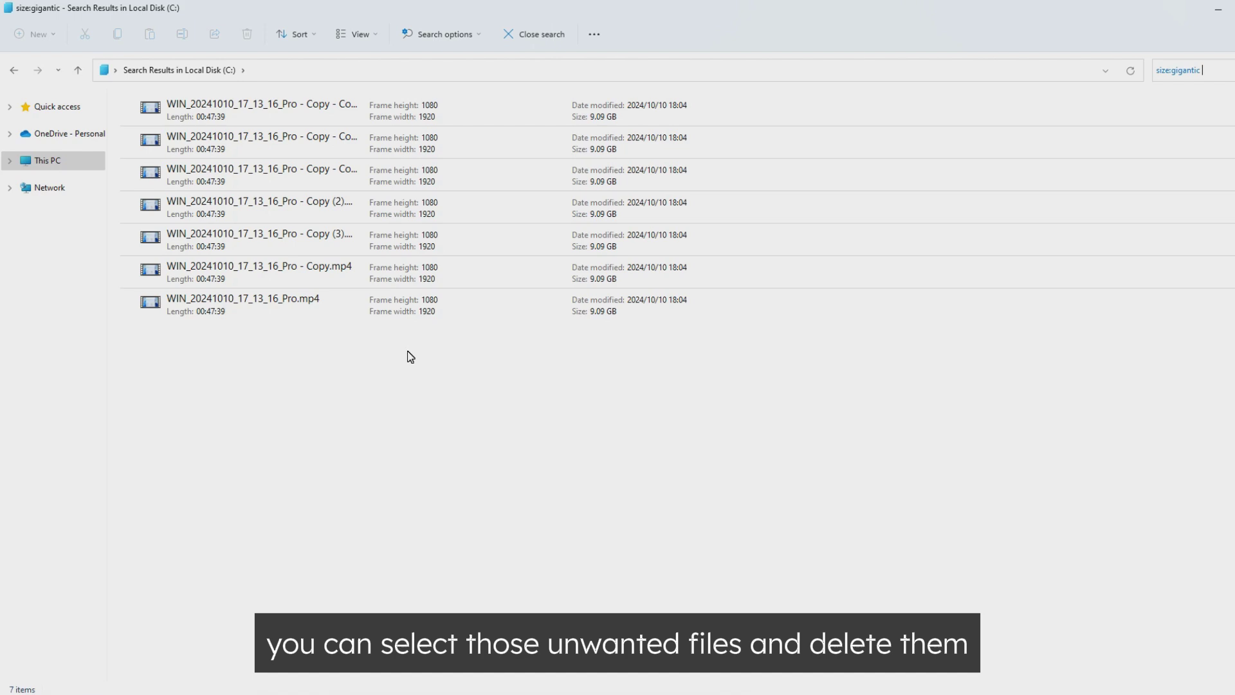
{"action": "key", "text": "ctrl+a"}
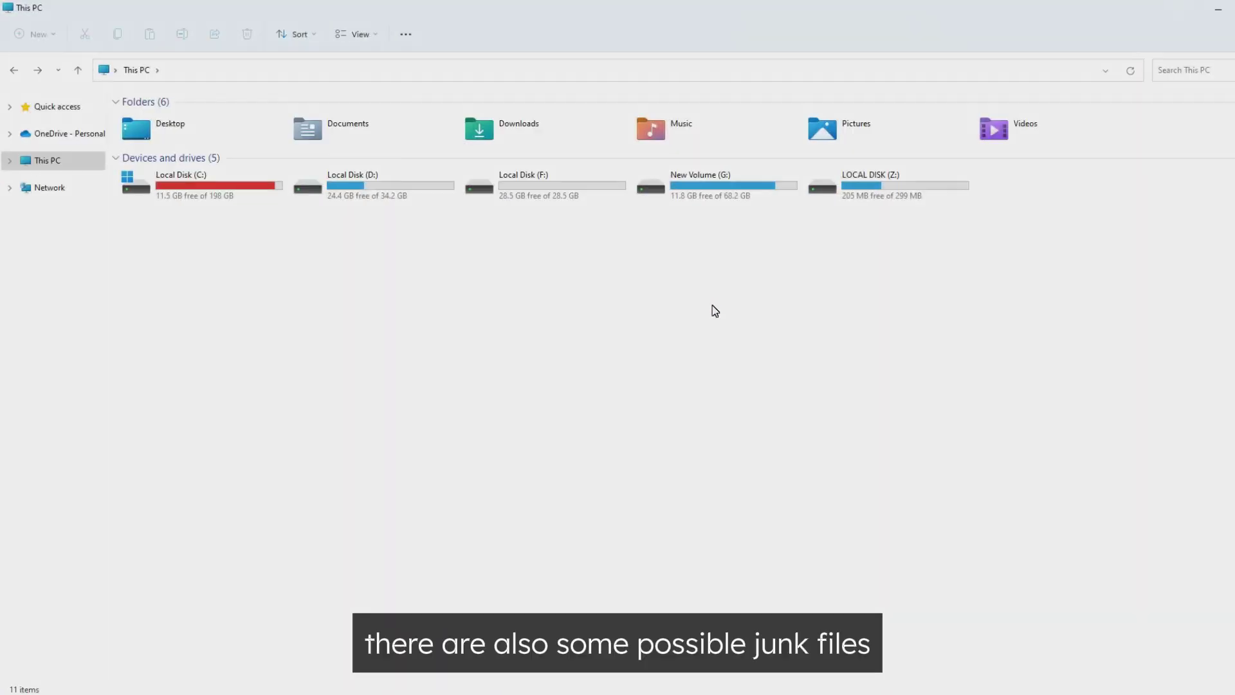
{"action": "double_click", "coordinate": [506, 130]}
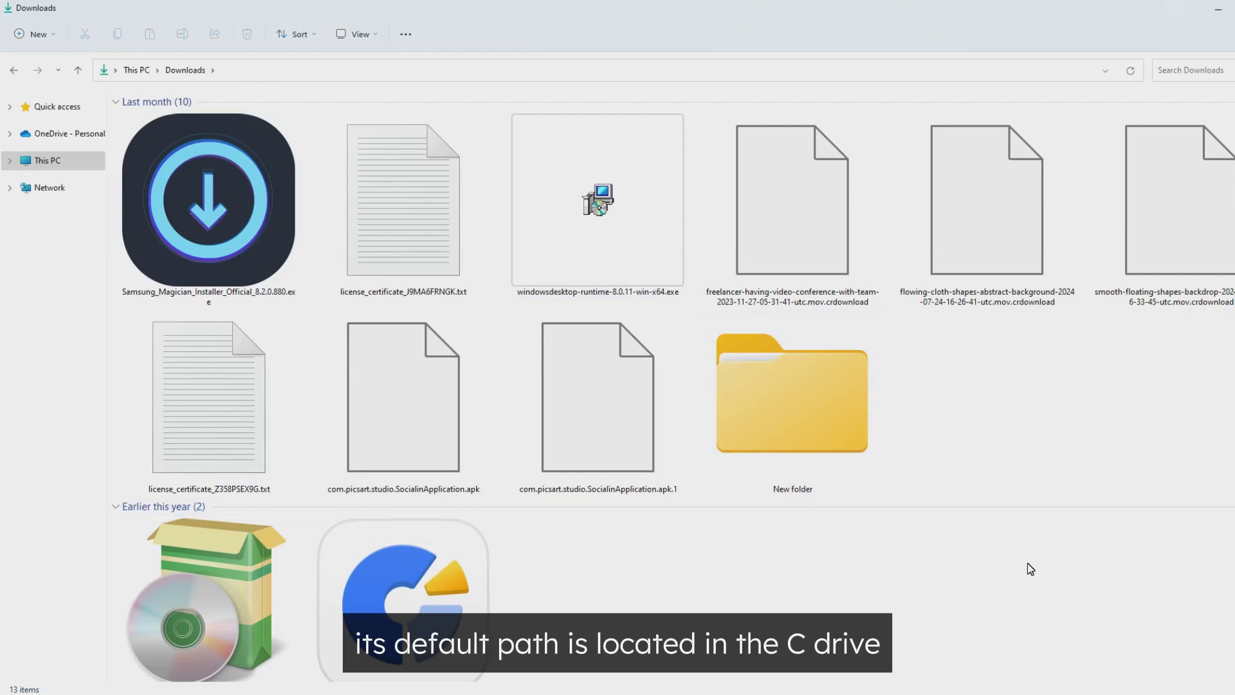
{"action": "key", "text": "ctrl+a"}
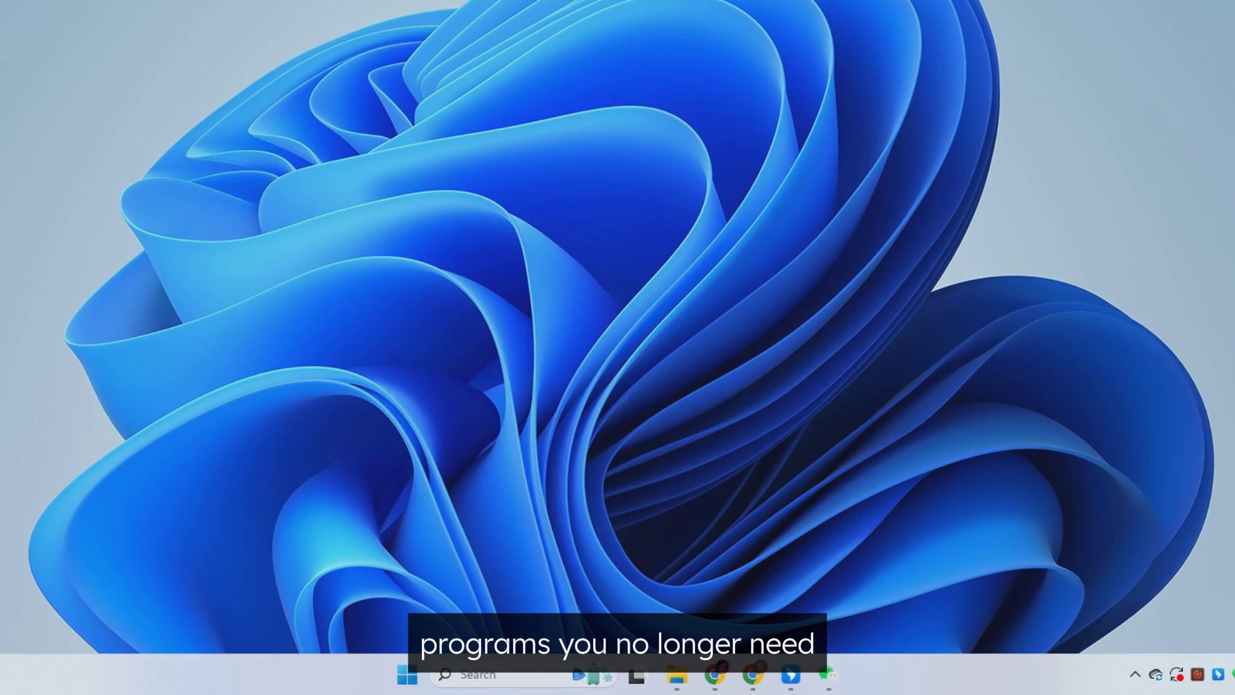
Step: Uninstall the EA app from Control Panel's Uninstall a program list
{"action": "left_click", "coordinate": [532, 670]}
{"action": "type", "text": "control"}
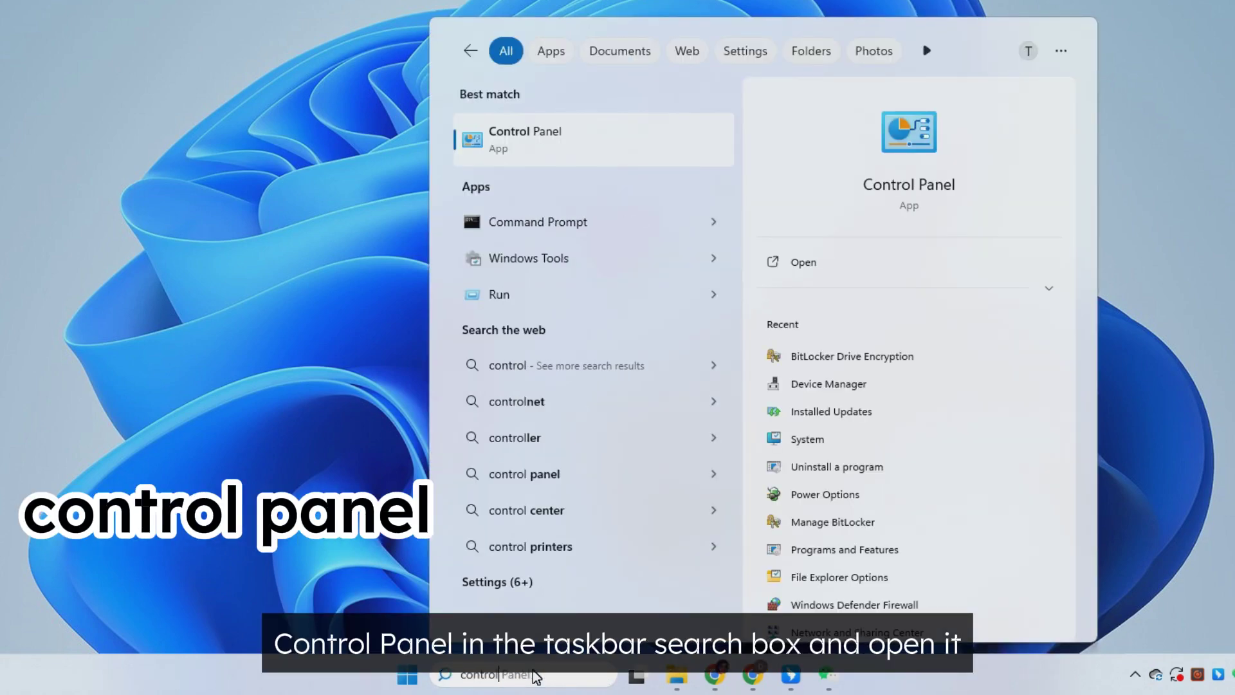
{"action": "type", "text": " panel"}
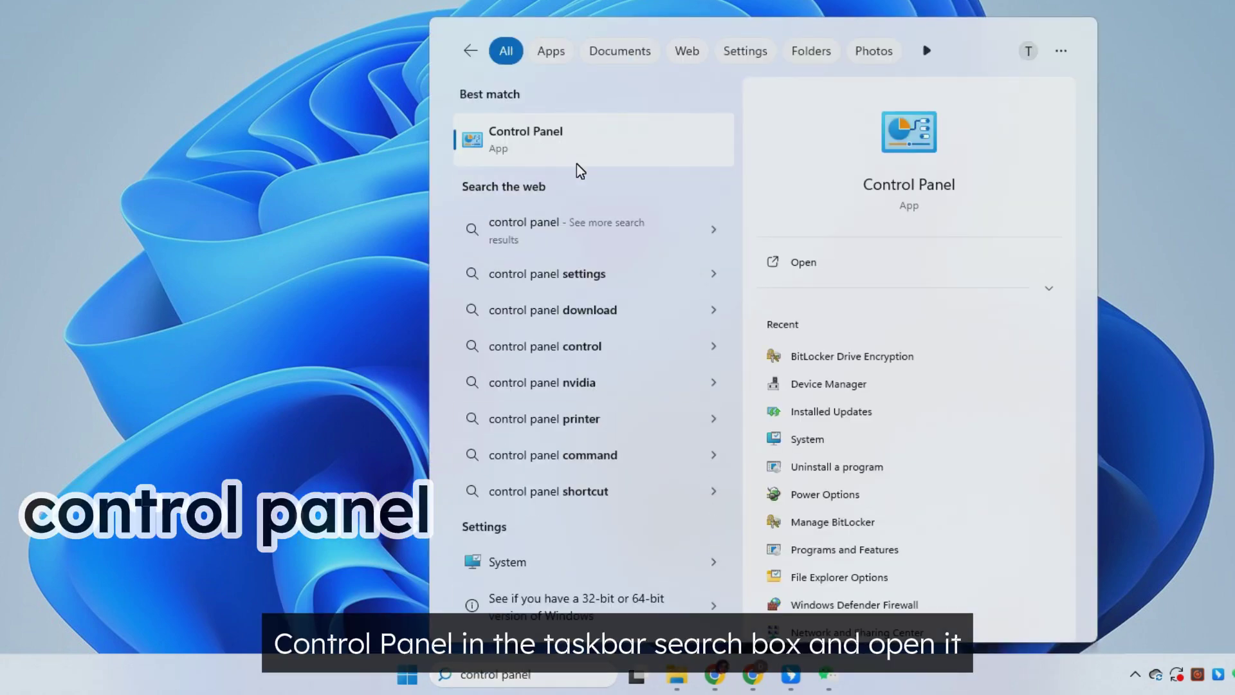
{"action": "left_click", "coordinate": [576, 163]}
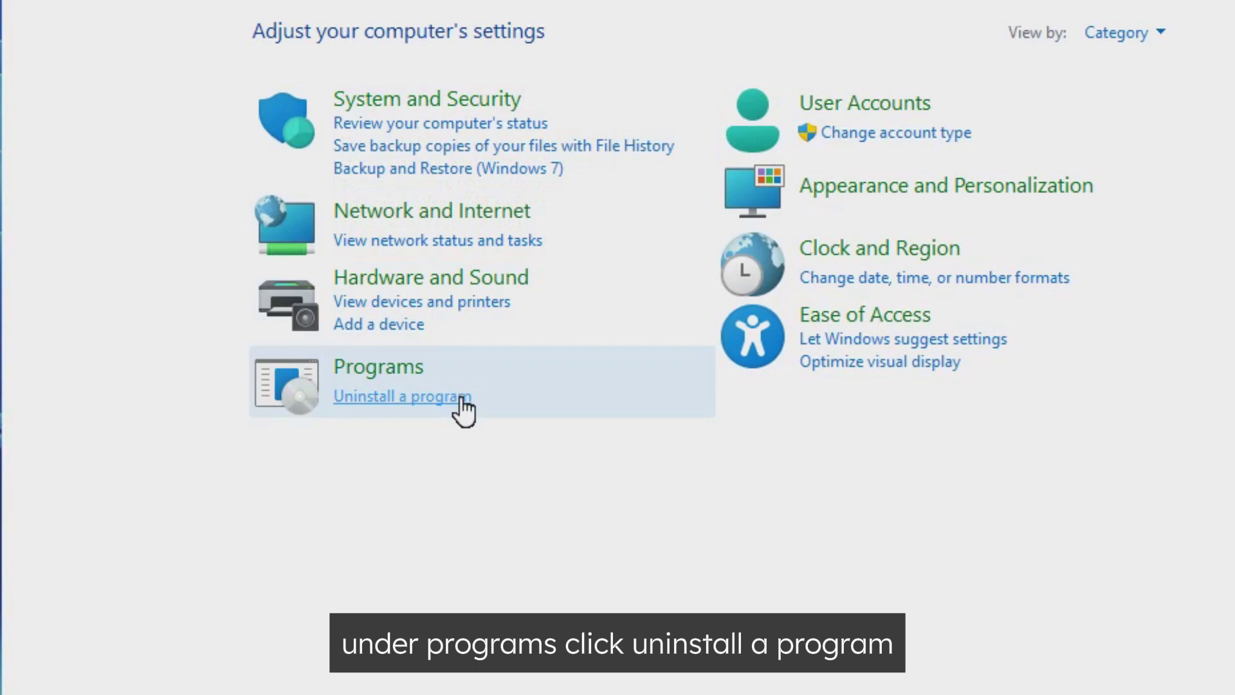
{"action": "left_click", "coordinate": [461, 399]}
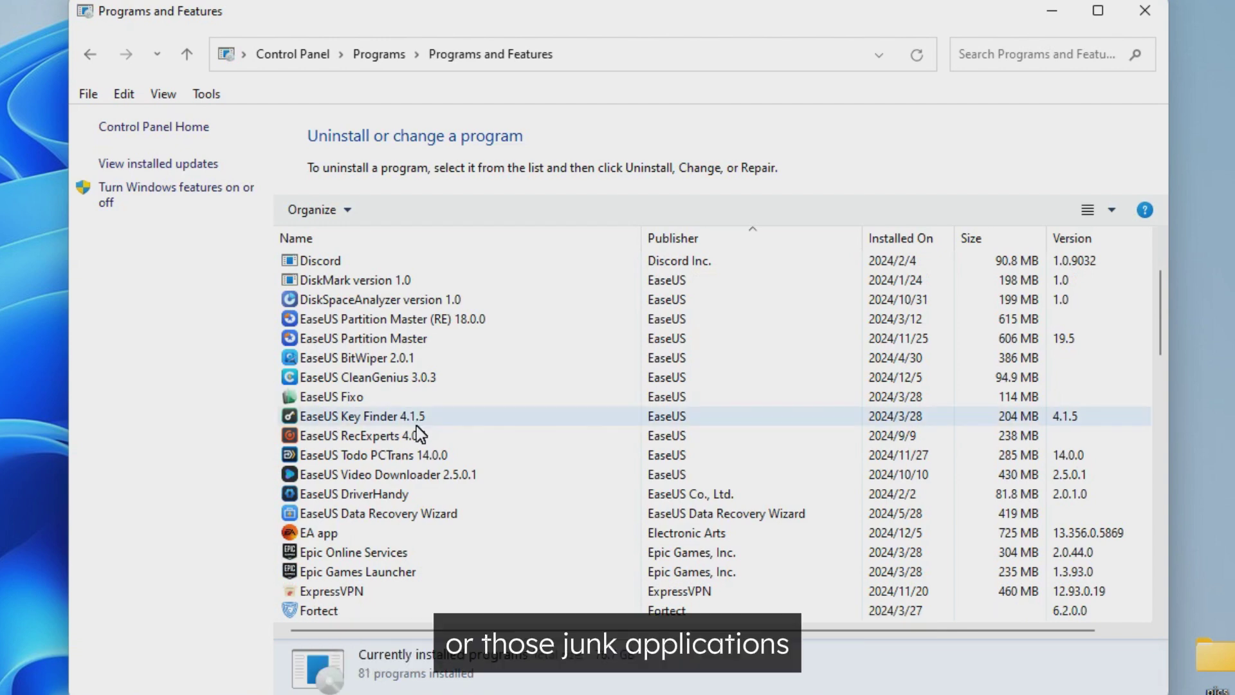
{"action": "right_click", "coordinate": [310, 538]}
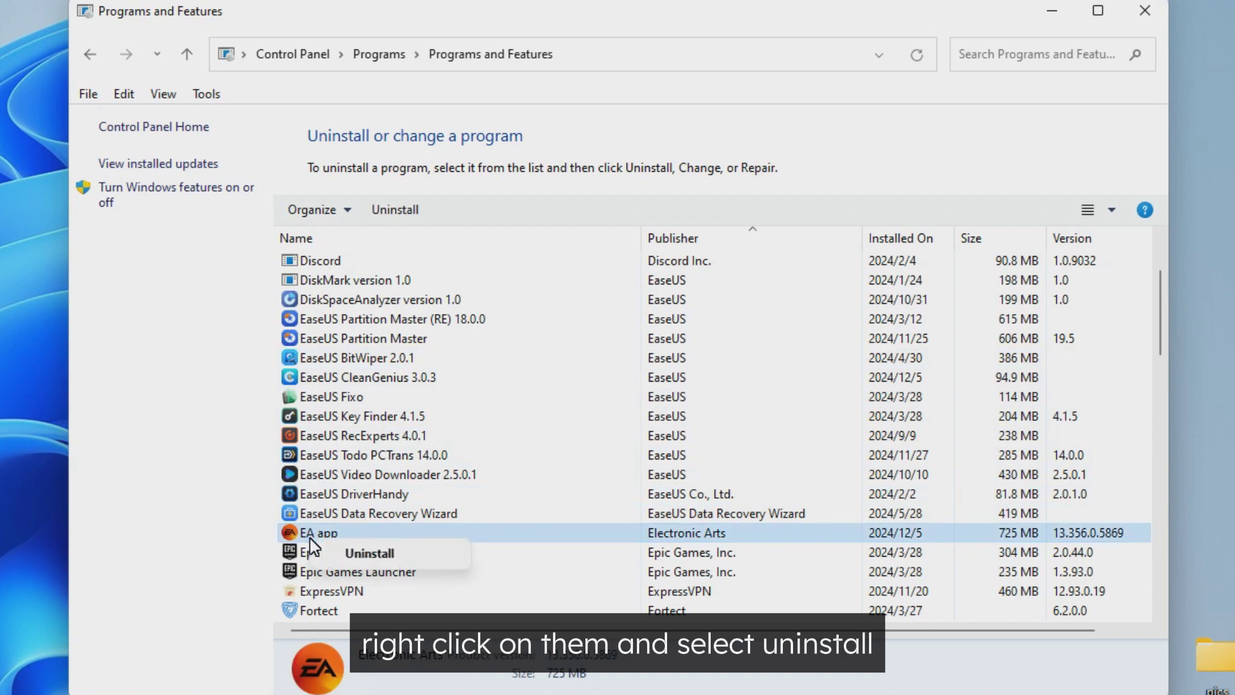
{"action": "left_click", "coordinate": [417, 556]}
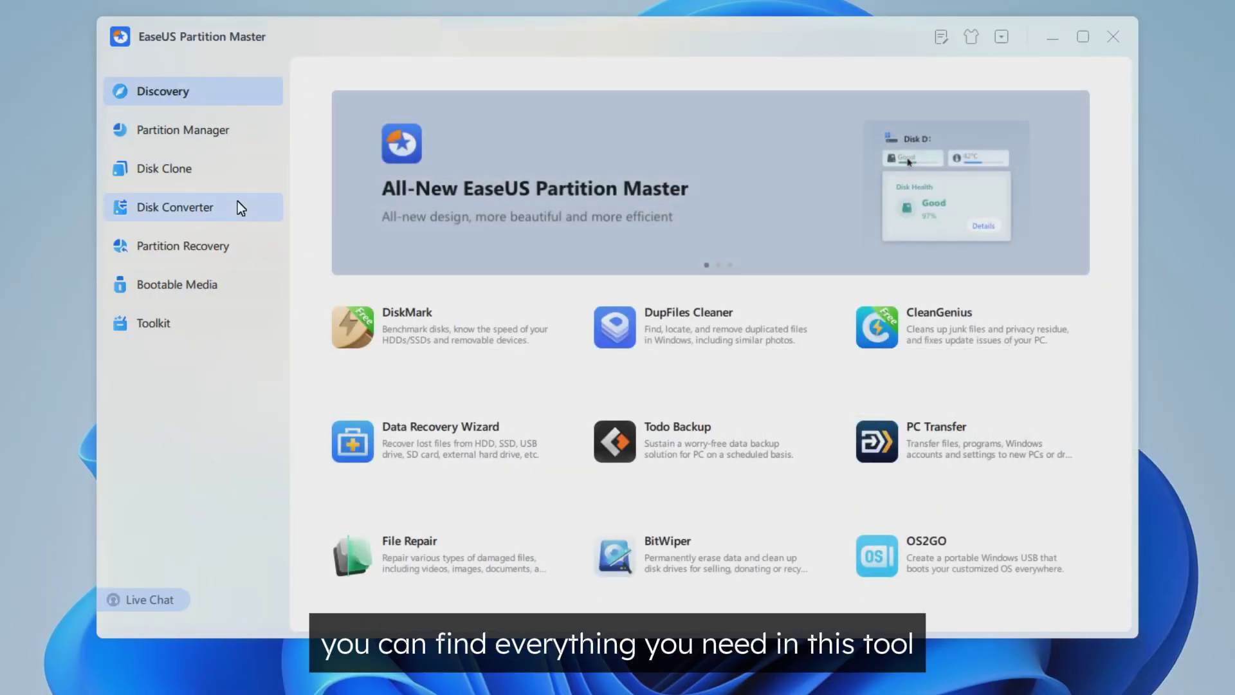
Step: Open Space Analyzer, then set AppMove to migrate Ubisoft Connect from C: to D:
{"action": "scroll", "coordinate": [318, 164], "scroll_direction": "down", "scroll_amount": 3}
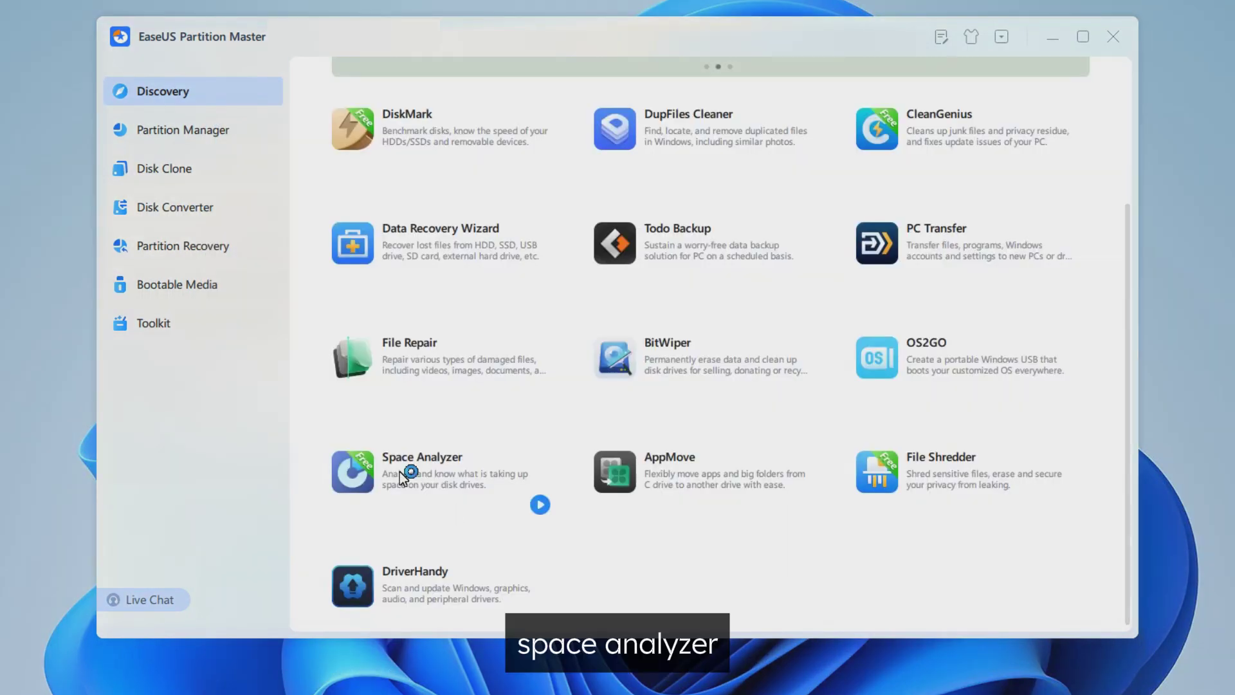
{"action": "left_click", "coordinate": [404, 470]}
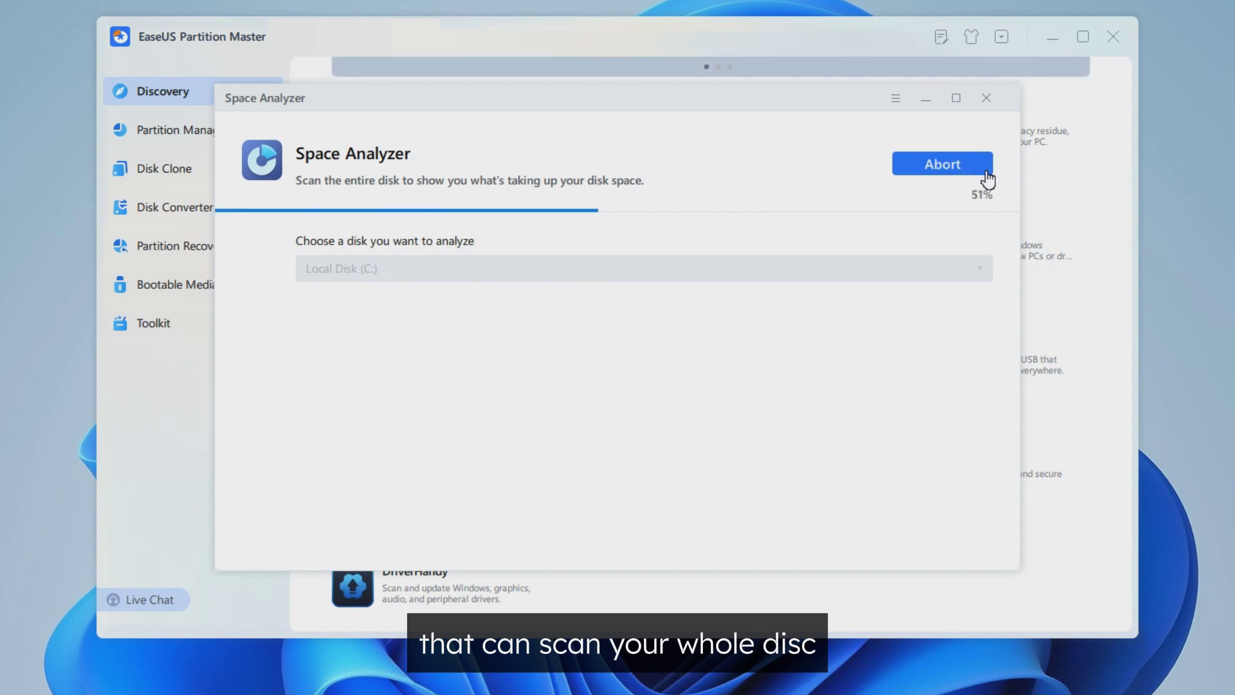
{"action": "left_click", "coordinate": [393, 242]}
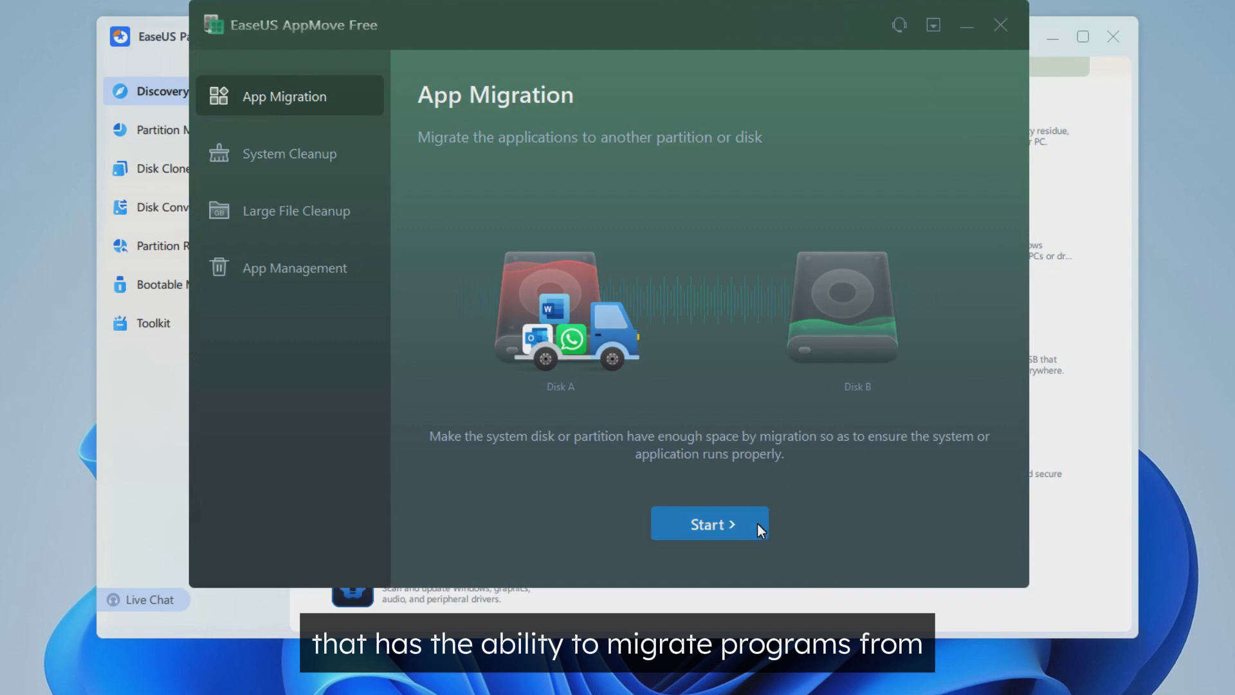
{"action": "left_click", "coordinate": [758, 529]}
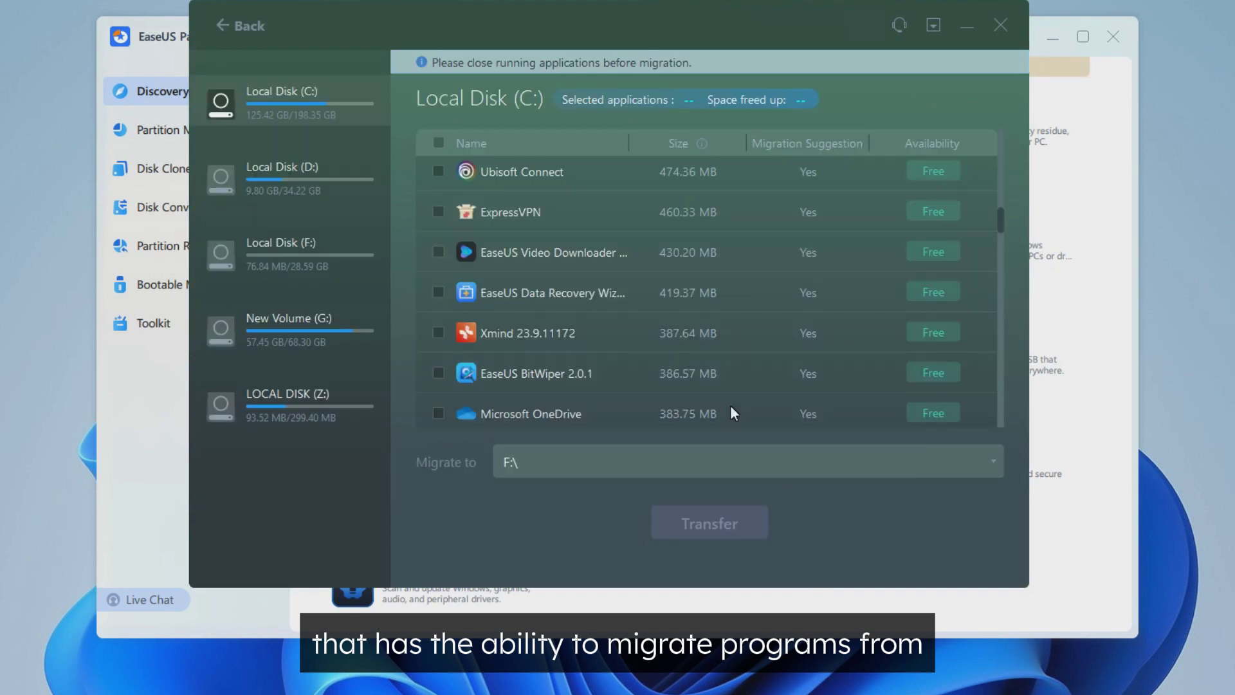
{"action": "left_click", "coordinate": [438, 171]}
{"action": "left_click", "coordinate": [622, 467]}
{"action": "left_click", "coordinate": [620, 492]}
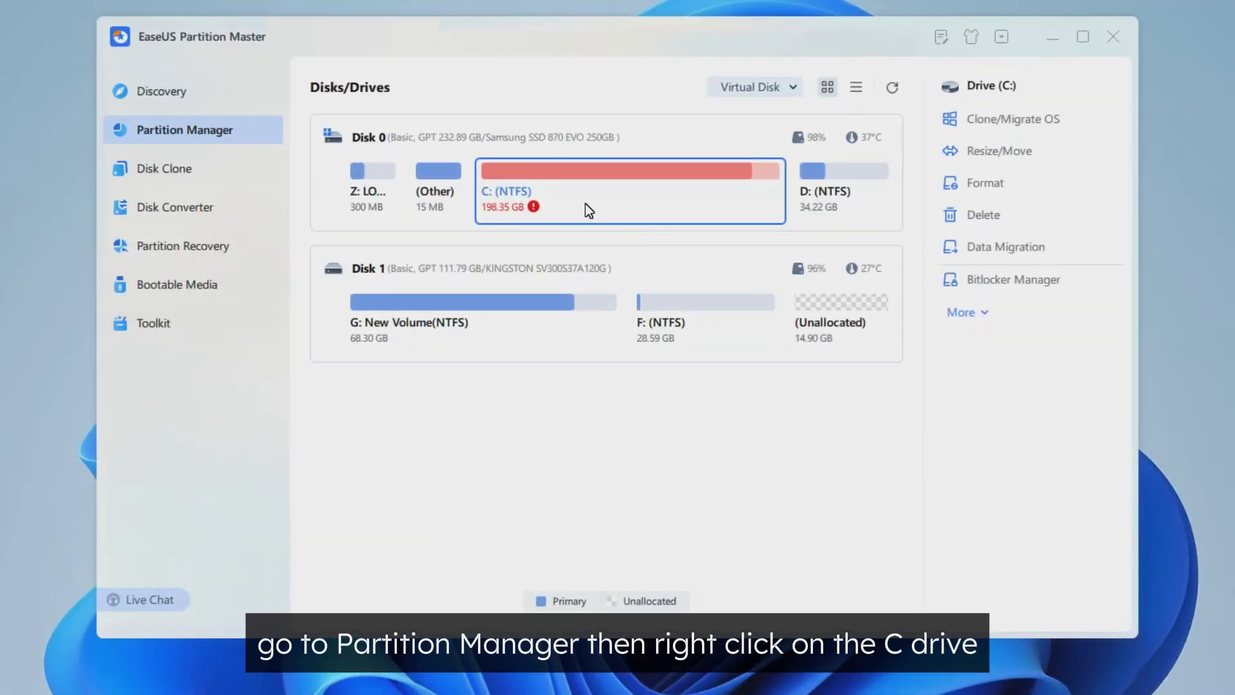
Step: Shrink D: by 22.01 GB to 12.21 GB and extend C: to 220.37 GB
{"action": "right_click", "coordinate": [583, 203]}
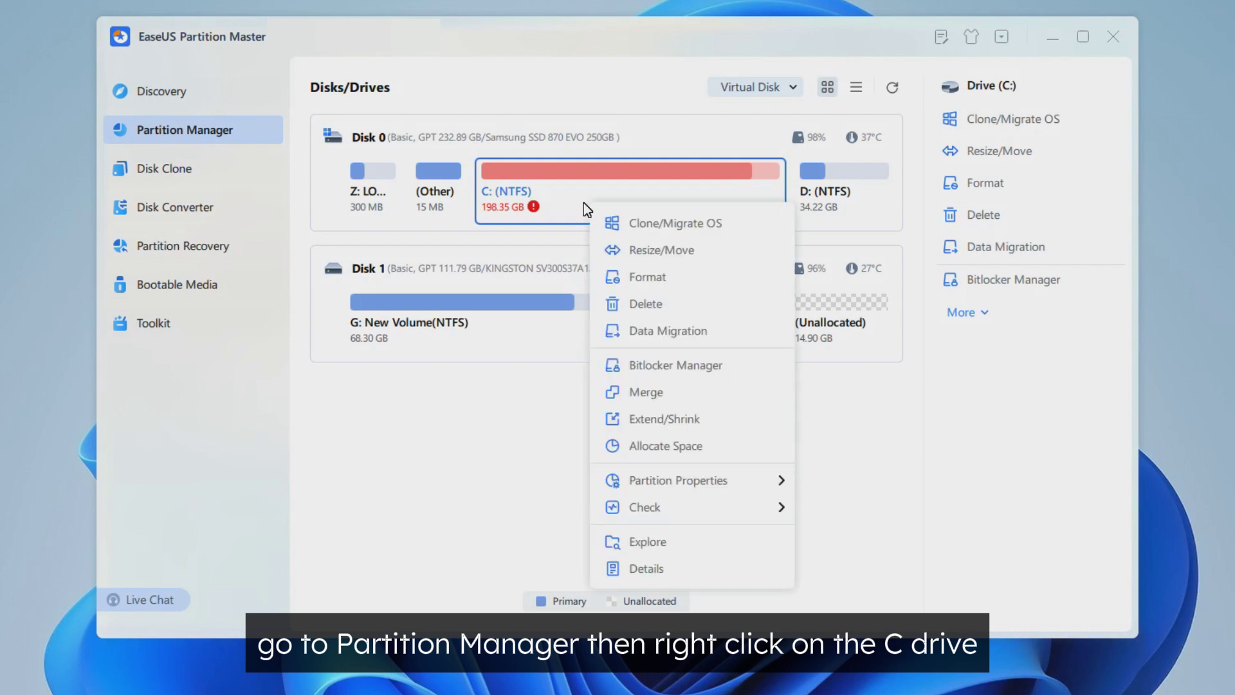
{"action": "left_click", "coordinate": [724, 257]}
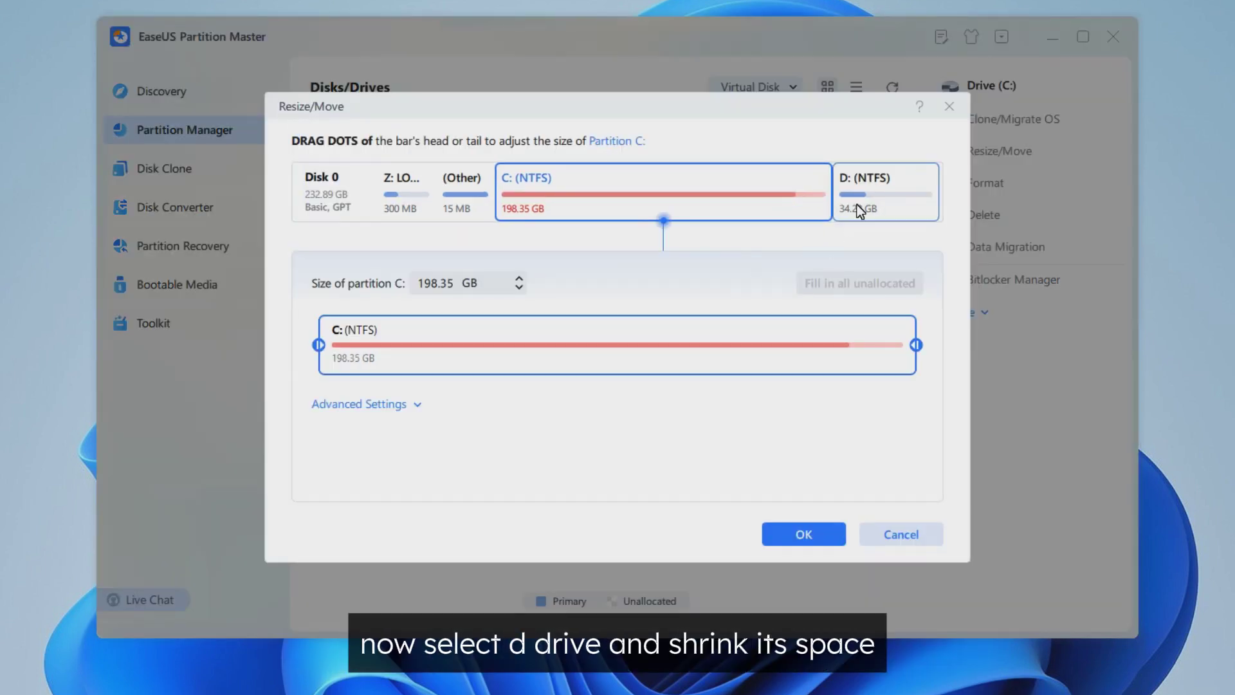
{"action": "left_click", "coordinate": [857, 204]}
{"action": "left_click_drag", "start_coordinate": [331, 359], "coordinate": [714, 358]}
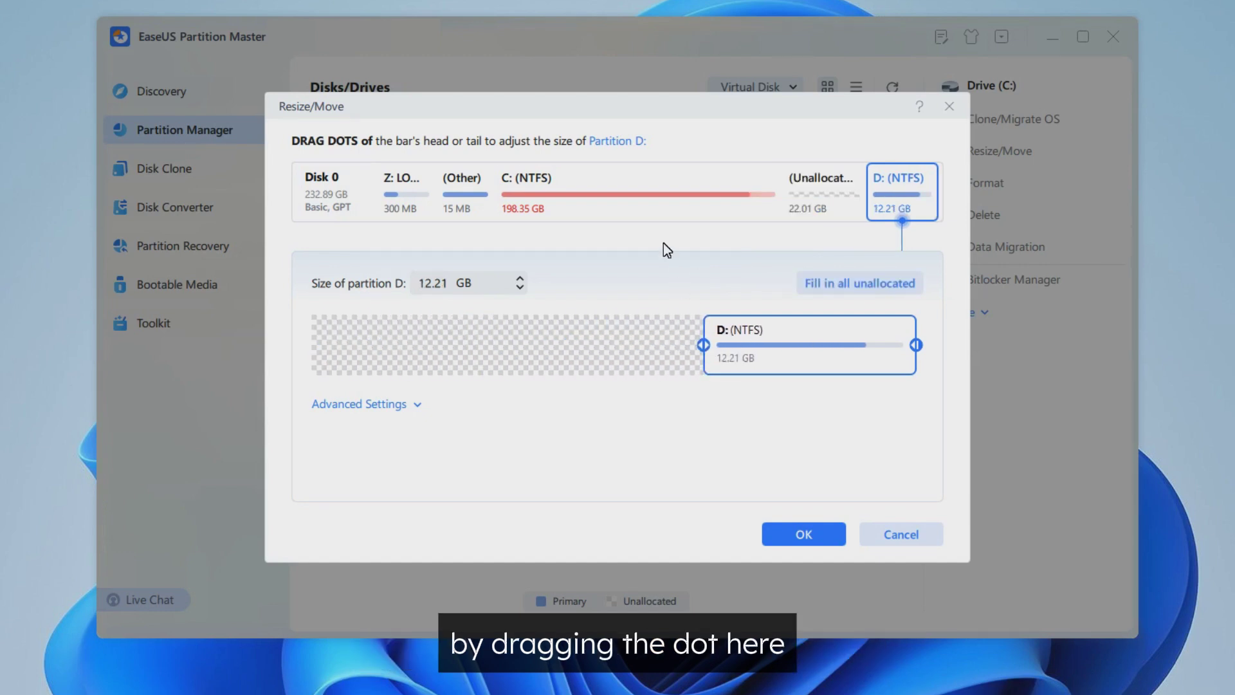
{"action": "left_click", "coordinate": [649, 195]}
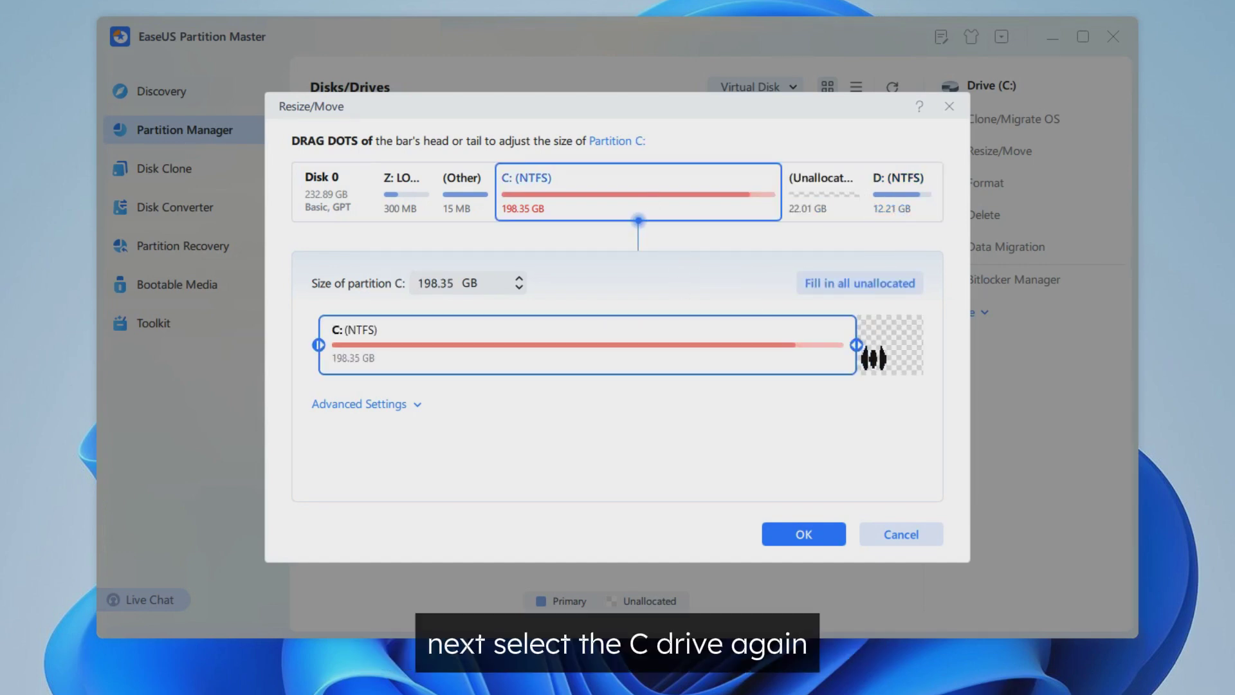
{"action": "left_click_drag", "start_coordinate": [874, 357], "coordinate": [1056, 362]}
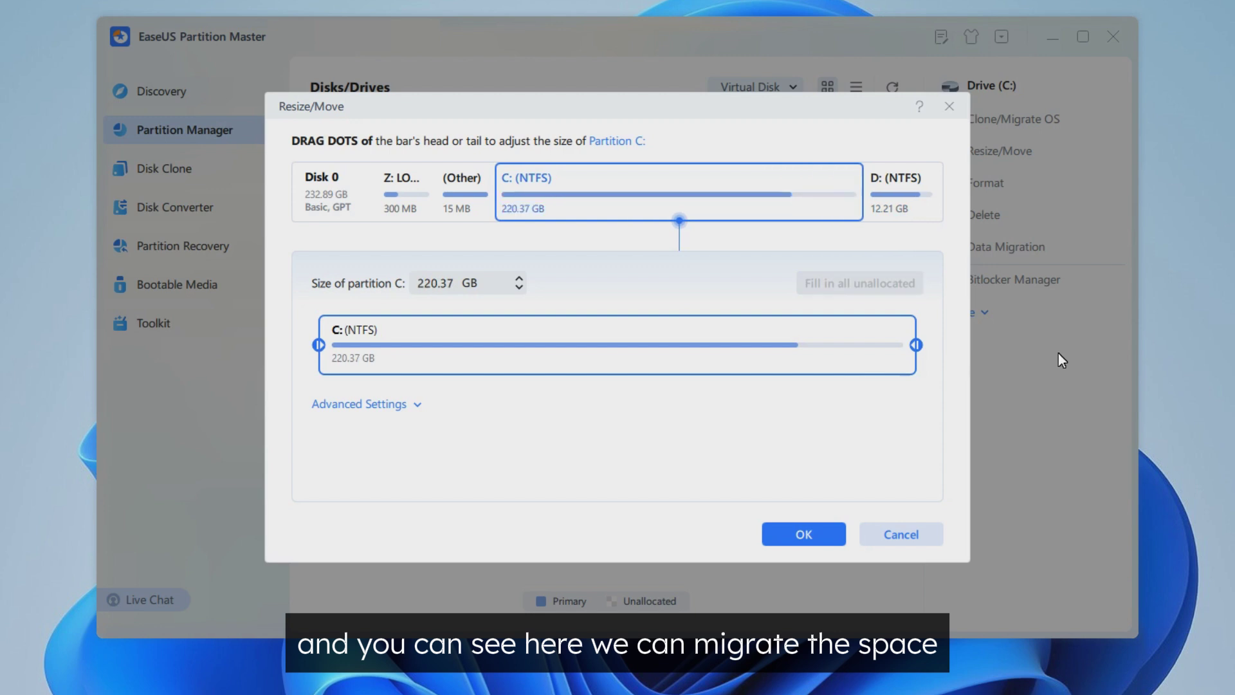
{"action": "left_click", "coordinate": [814, 536]}
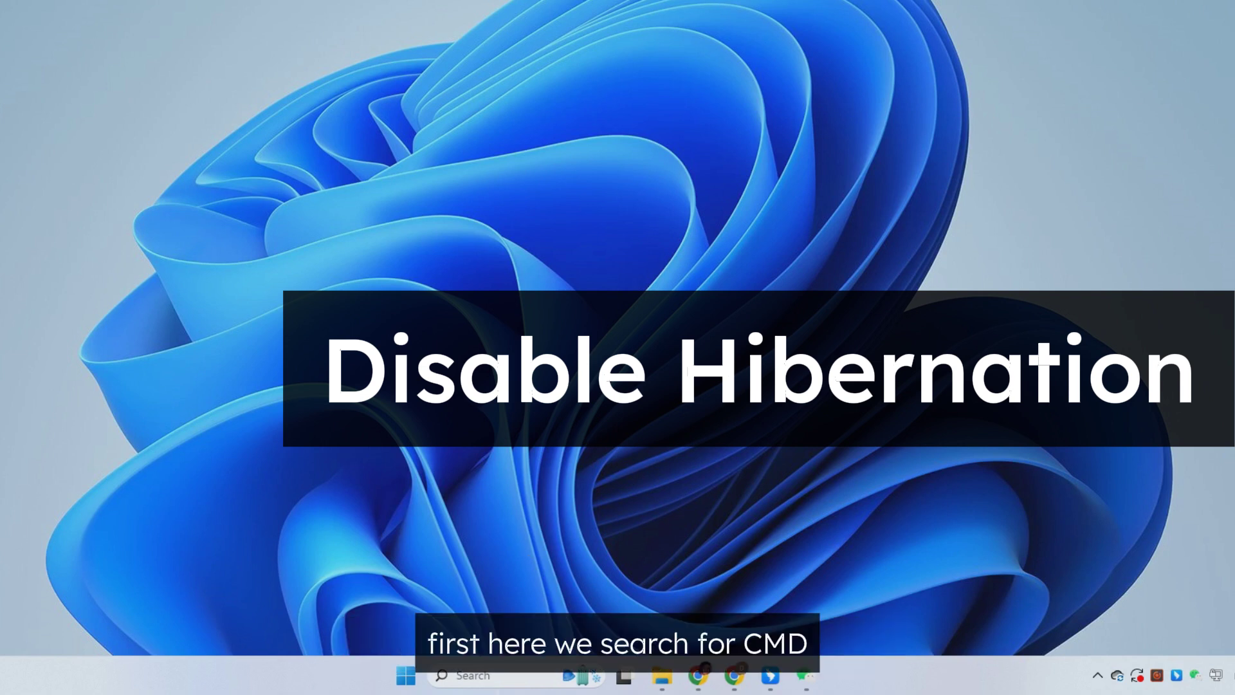
Step: Run 'powercfg -h off' in an administrator Command Prompt
{"action": "left_click", "coordinate": [490, 674]}
{"action": "type", "text": "cmd"}
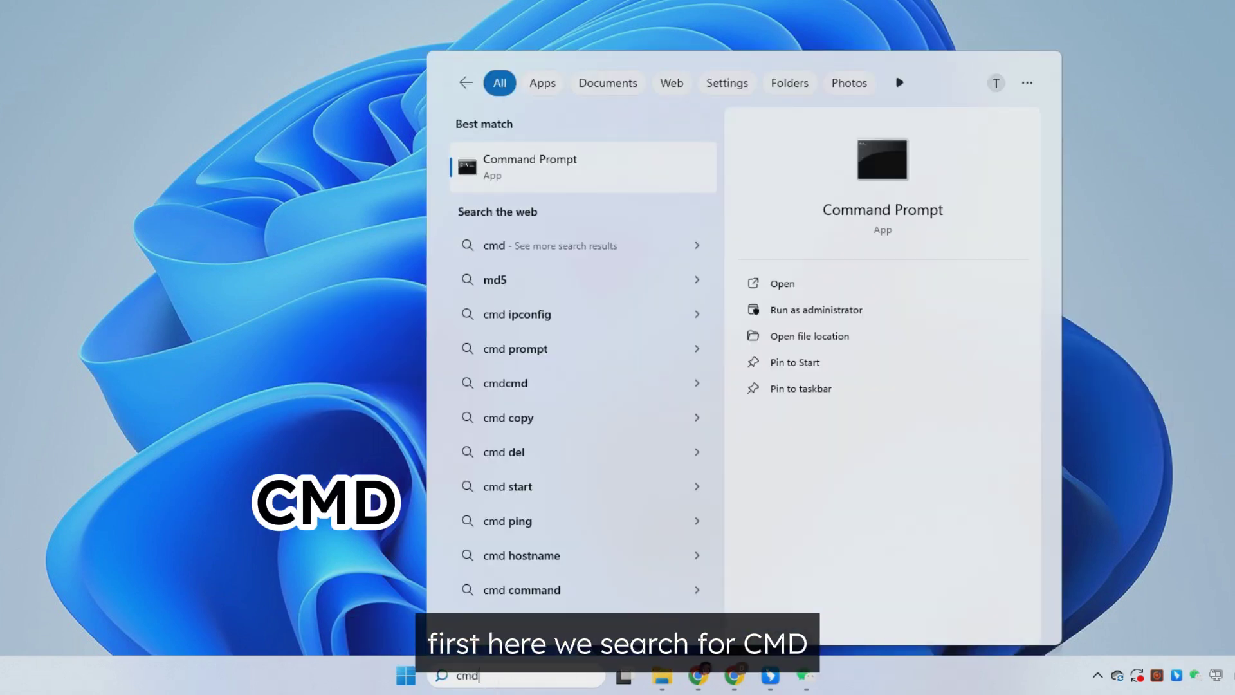
{"action": "left_click", "coordinate": [751, 311]}
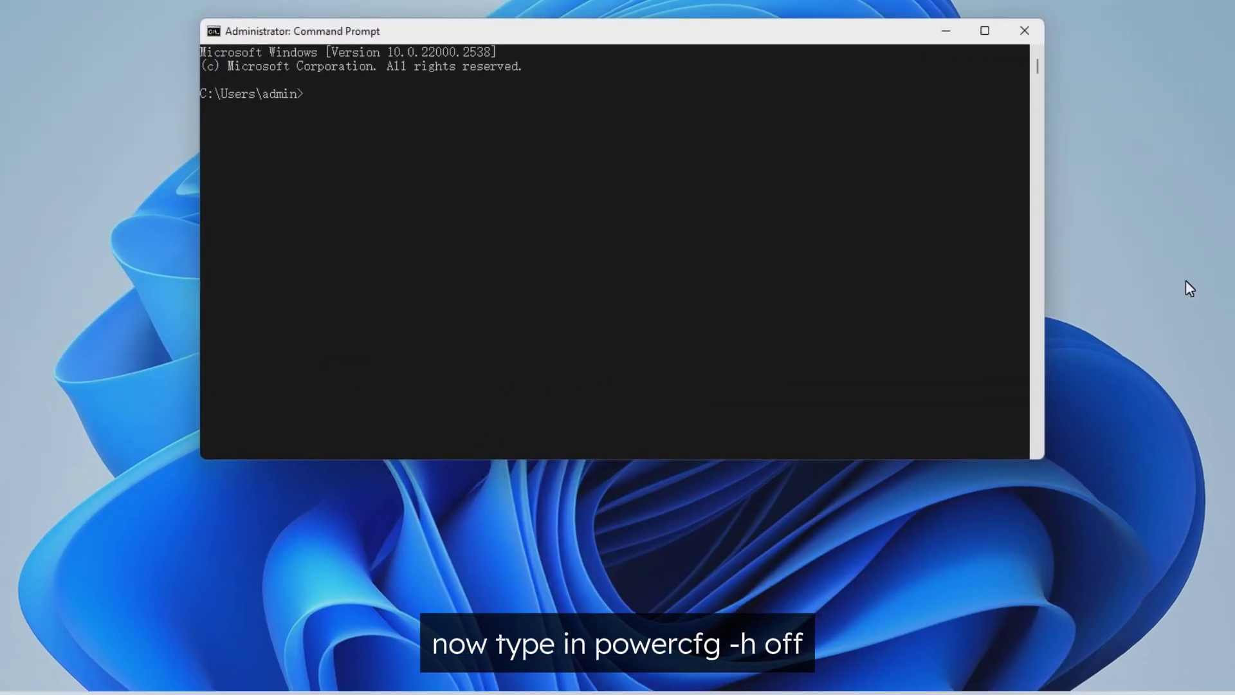
{"action": "type", "text": "powercfg"}
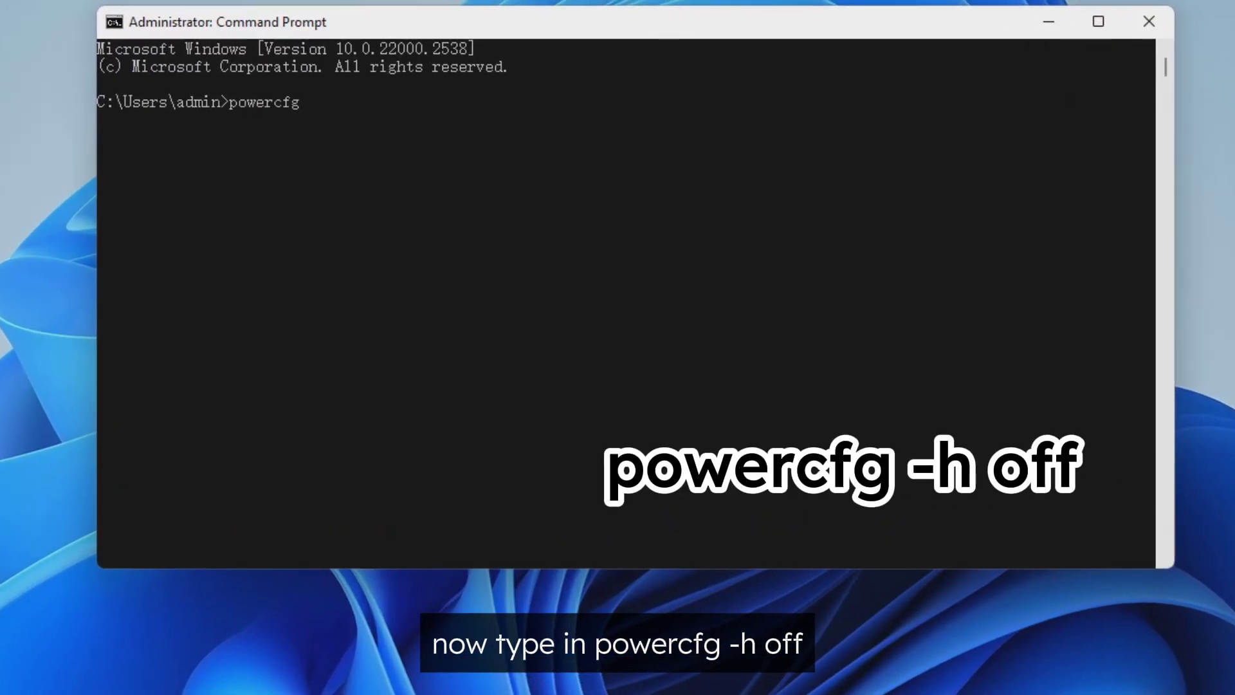
{"action": "type", "text": " -h off"}
{"action": "key", "text": "Return"}
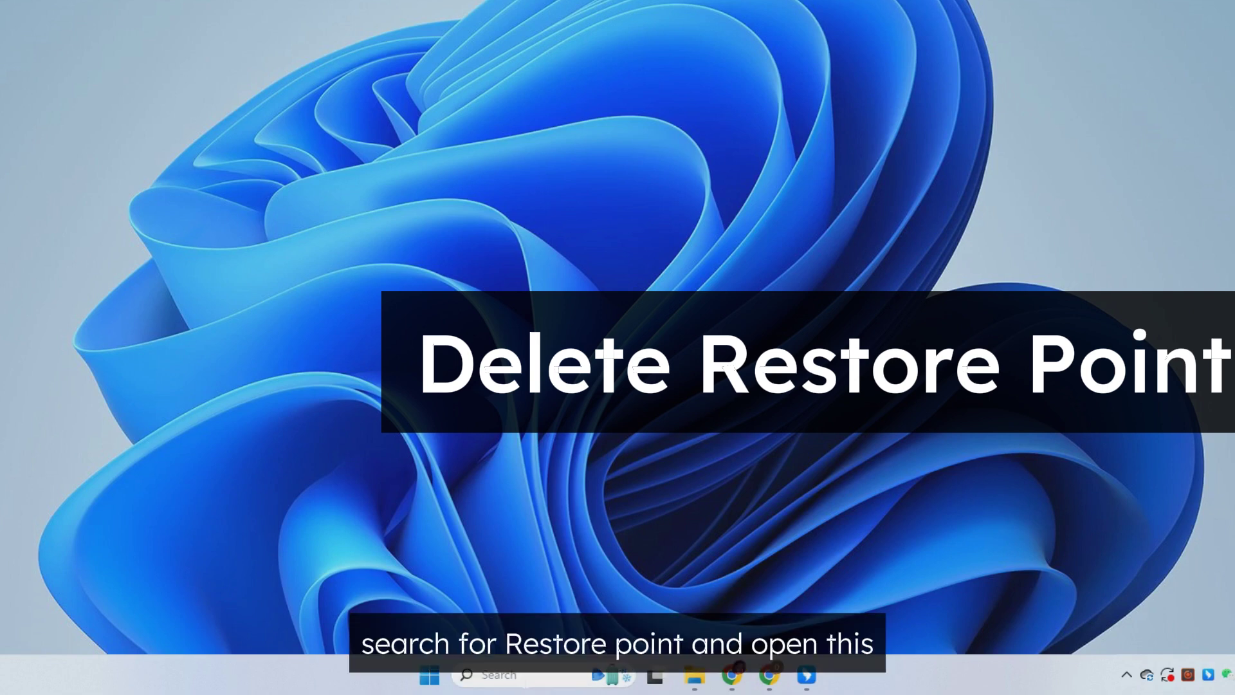
Step: Delete all Local Disk (C:) restore points through System Protection's Configure dialog
{"action": "left_click", "coordinate": [525, 675]}
{"action": "type", "text": "restore point"}
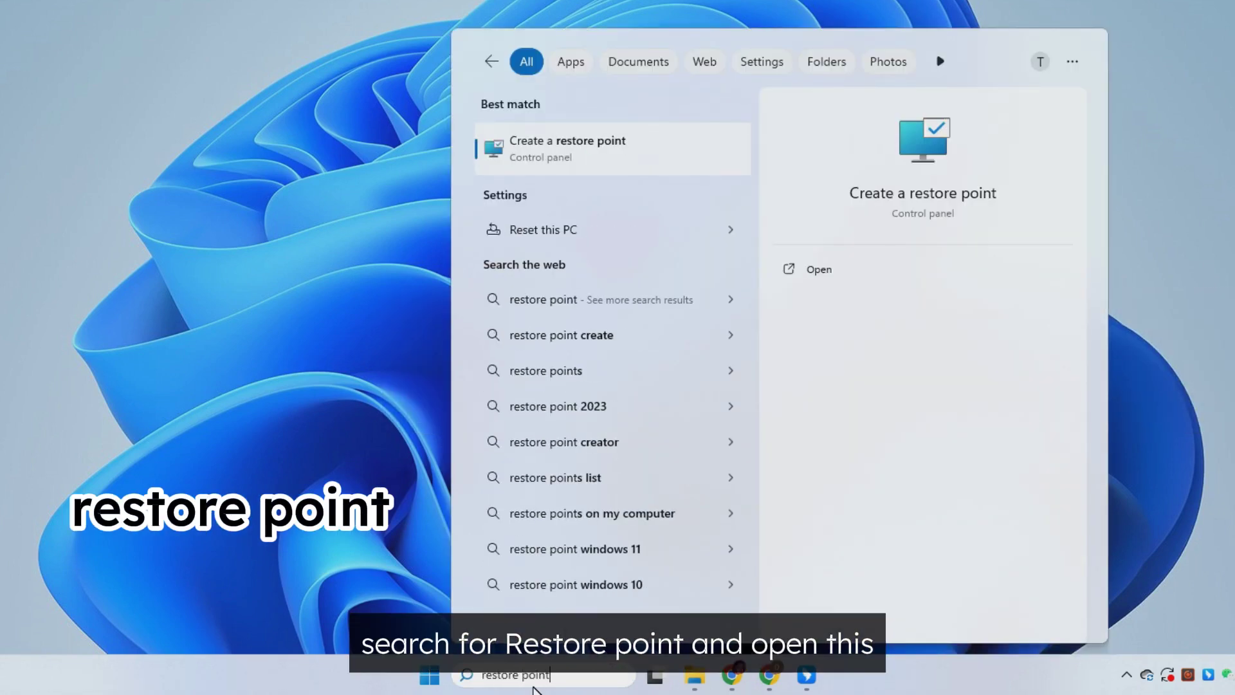
{"action": "left_click", "coordinate": [640, 146]}
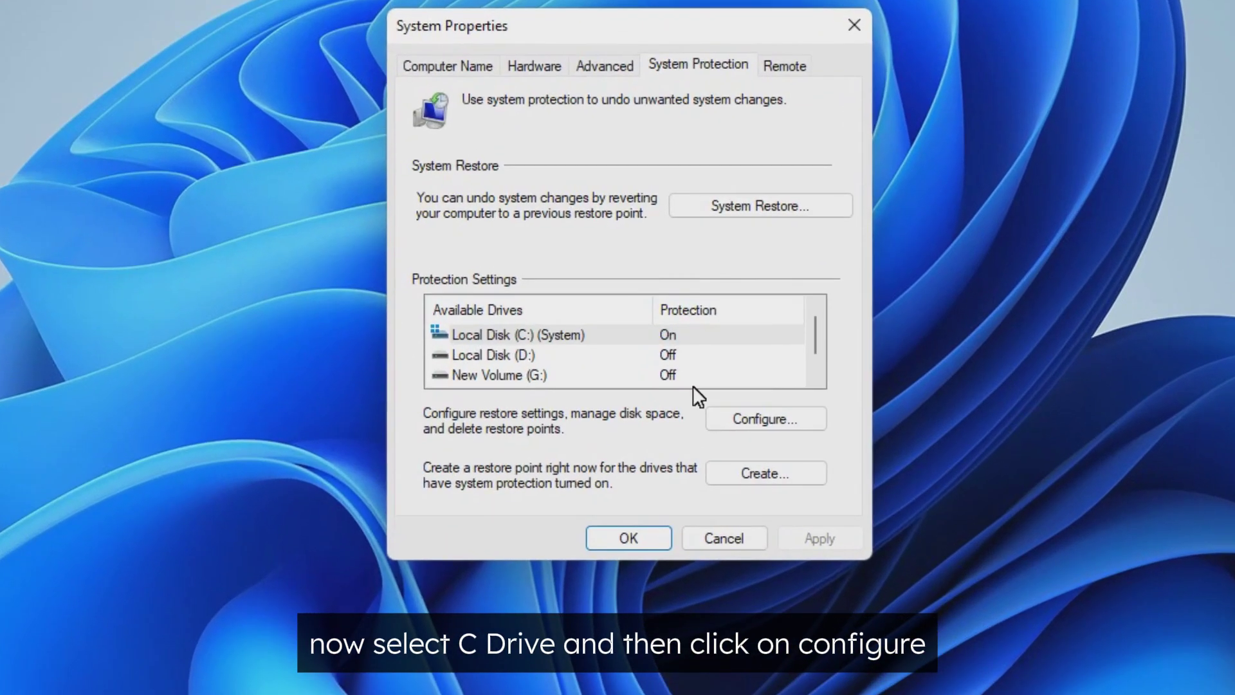
{"action": "left_click", "coordinate": [793, 428]}
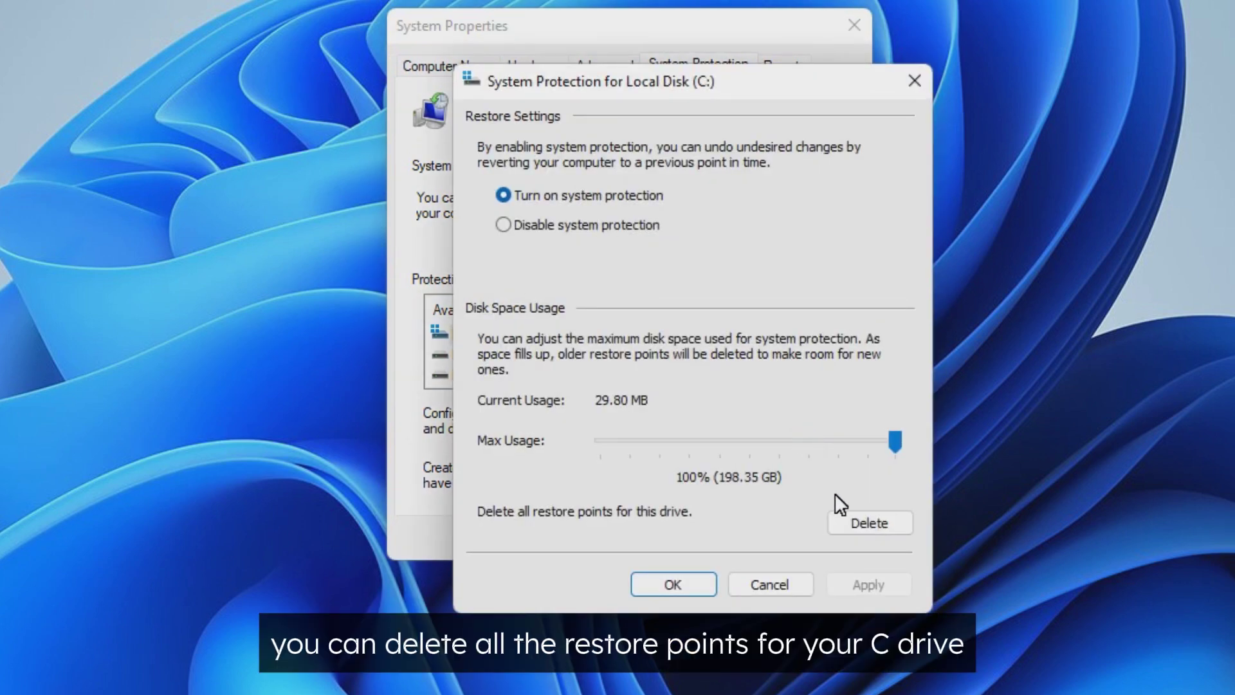
{"action": "left_click", "coordinate": [883, 526]}
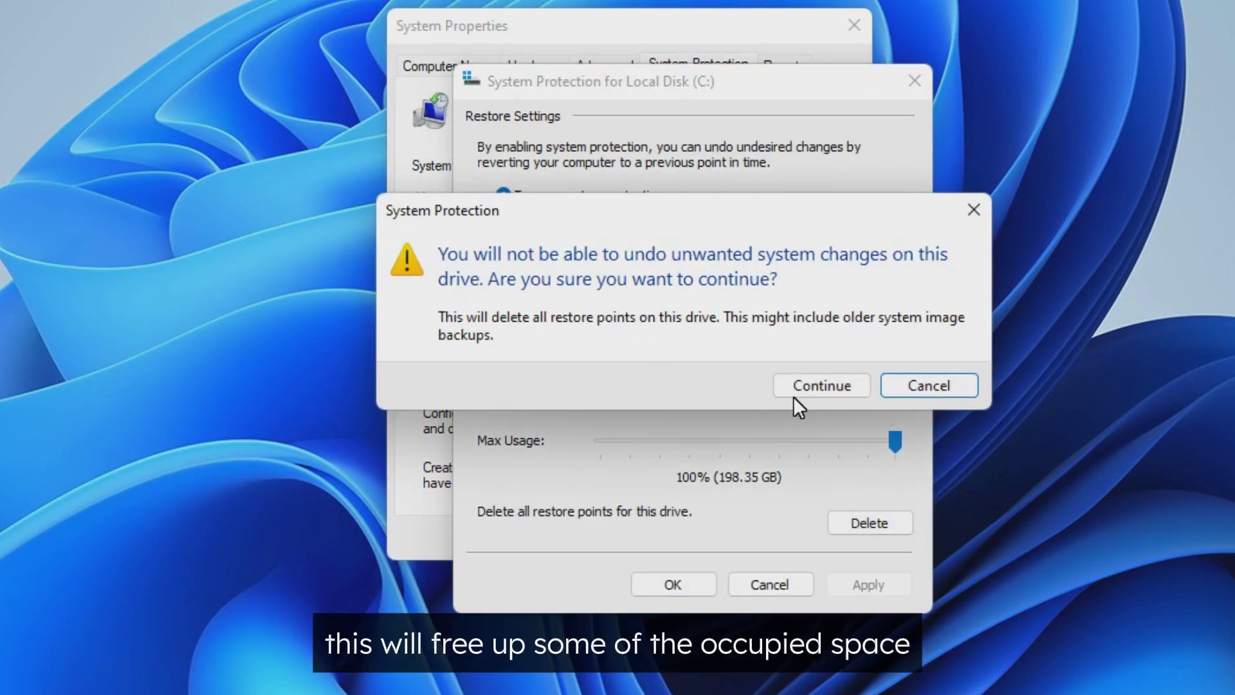
{"action": "left_click", "coordinate": [843, 392]}
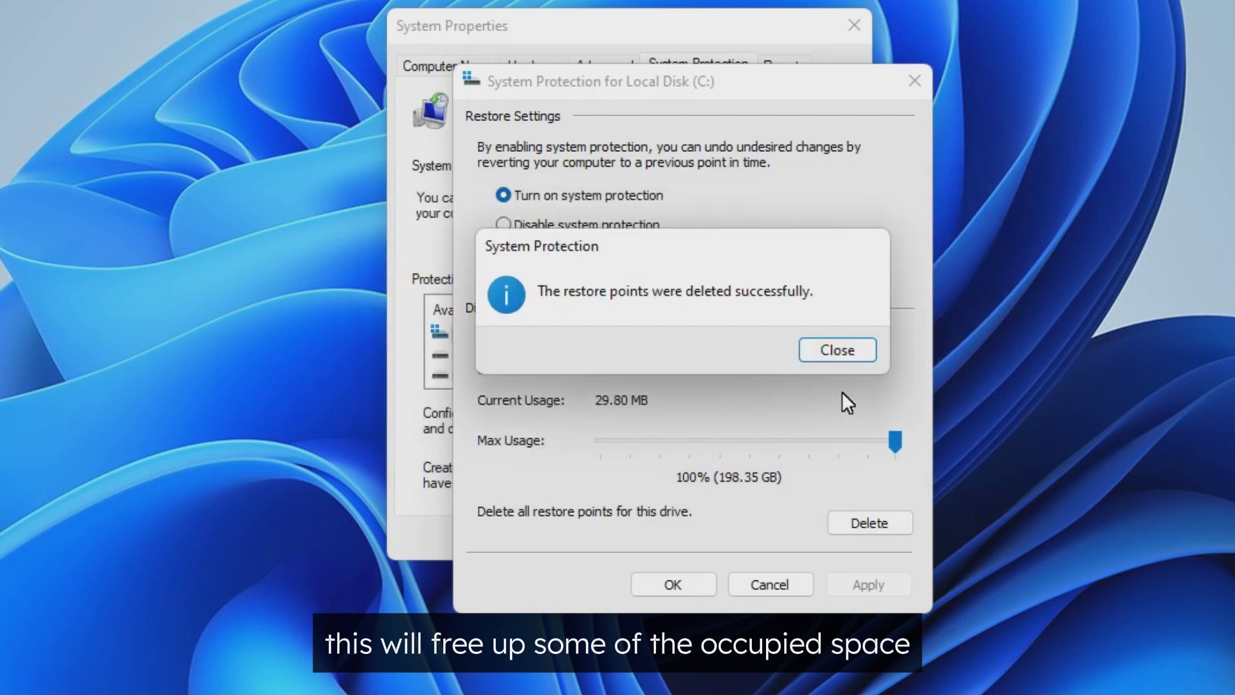
{"action": "left_click", "coordinate": [832, 349]}
{"action": "left_click", "coordinate": [686, 584]}
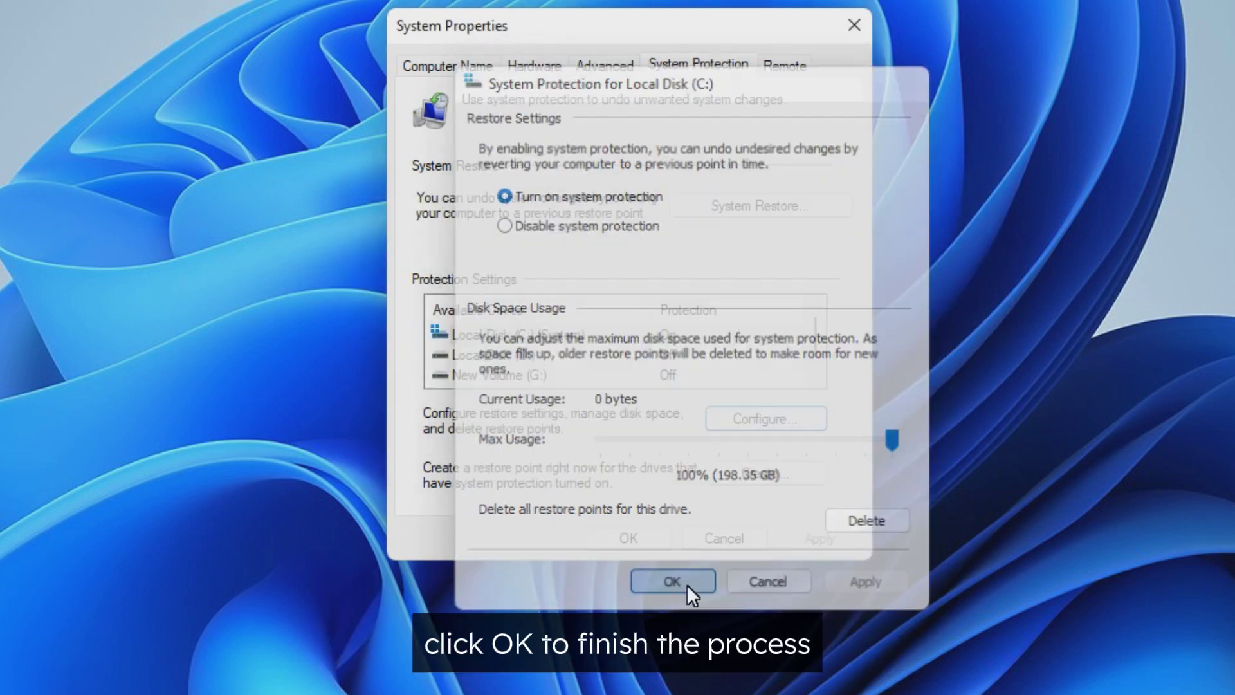